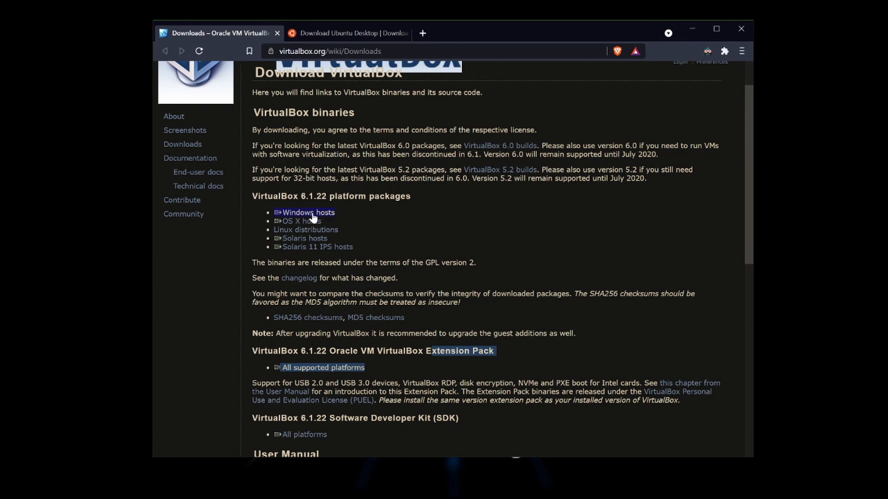
- Review the VirtualBox 6.1.22 Windows hosts package and the Ubuntu 20.04.2.0 LTS desktop download page, ending with the browser minimised
{"action": "left_click", "coordinate": [324, 213]}
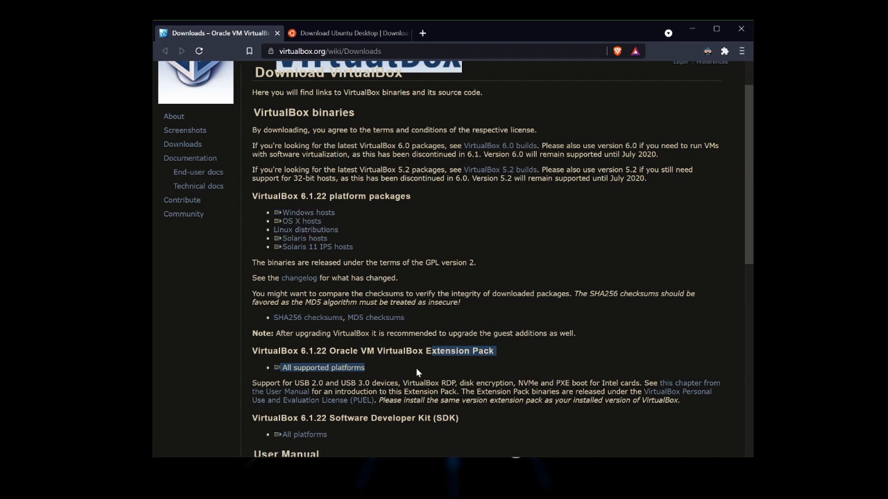
{"action": "left_click", "coordinate": [309, 34]}
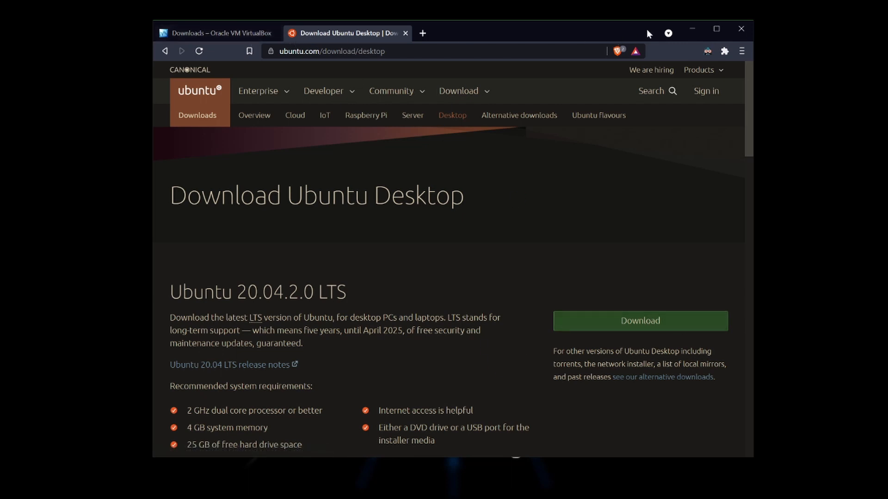
{"action": "left_click", "coordinate": [689, 30]}
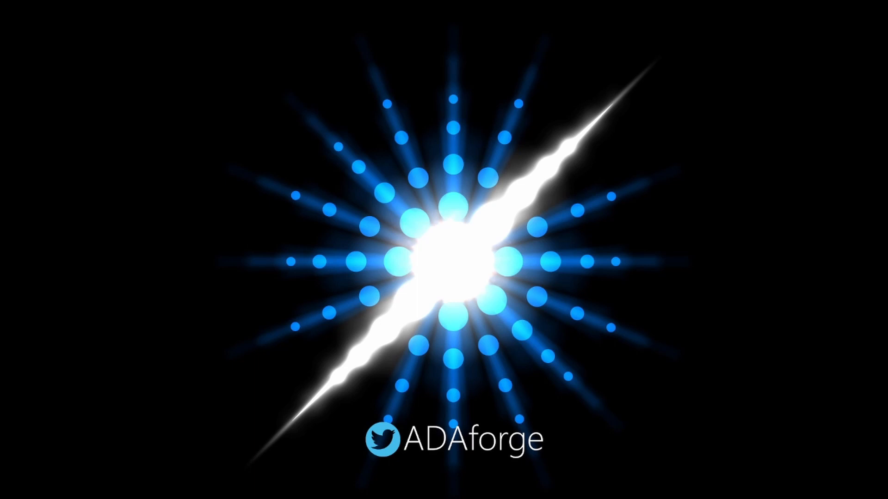
- Switch to Oracle VM VirtualBox Manager and start creating a new virtual machine named Cold-Wallets
{"action": "key", "text": "alt+Tab"}
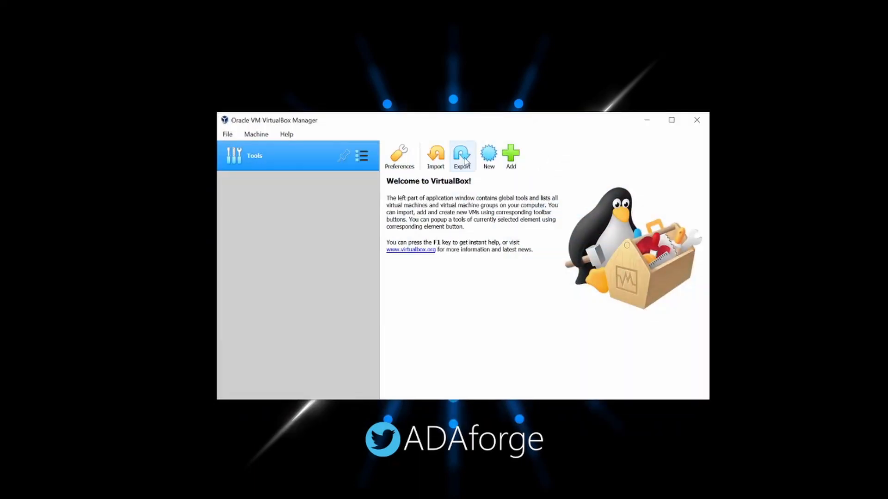
{"action": "left_click", "coordinate": [489, 160]}
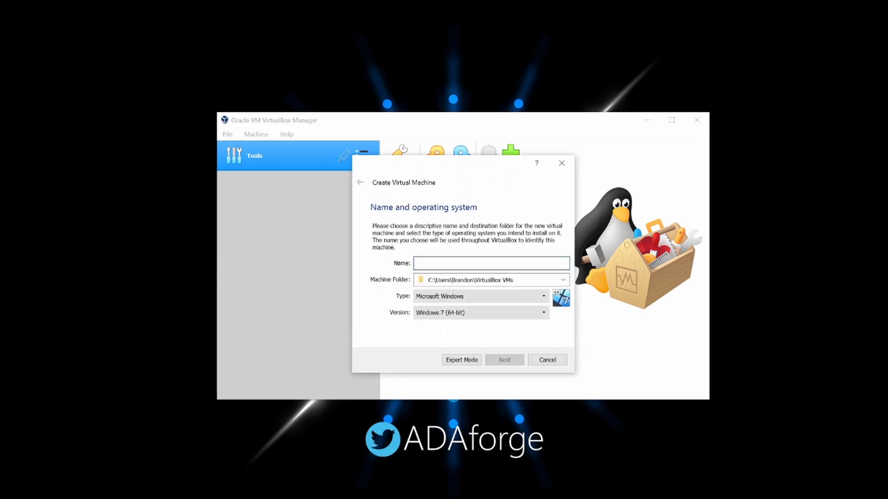
{"action": "type", "text": "Cold-Wallets"}
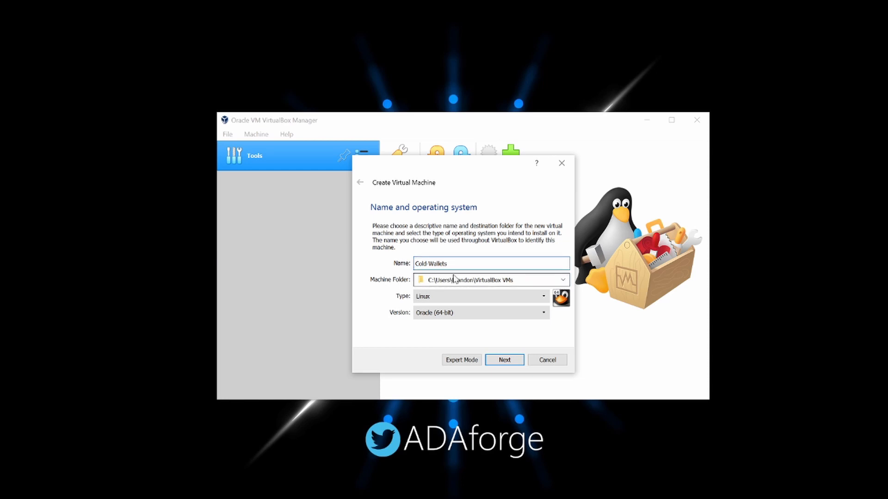
- Set the new virtual machine's folder to the existing Cold-Wallets folder on the 480G (D:) drive
{"action": "left_click", "coordinate": [563, 280]}
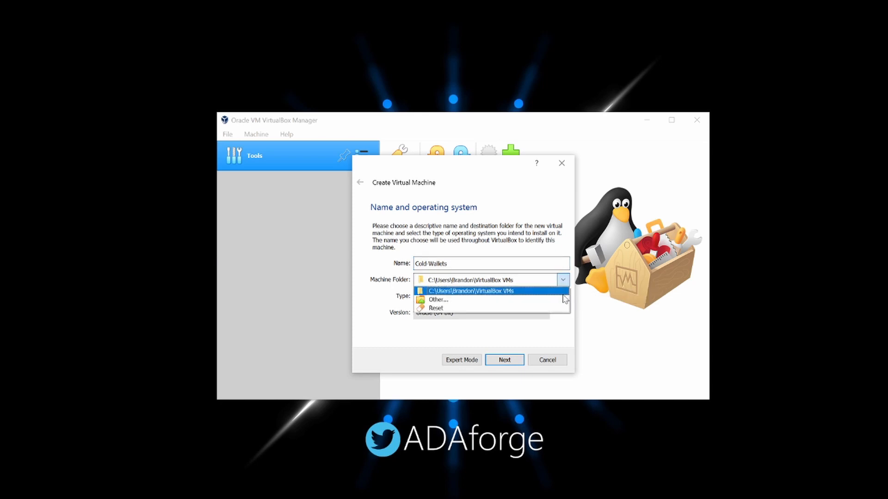
{"action": "left_click", "coordinate": [522, 303]}
{"action": "scroll", "coordinate": [396, 305], "scroll_direction": "down", "scroll_amount": 5}
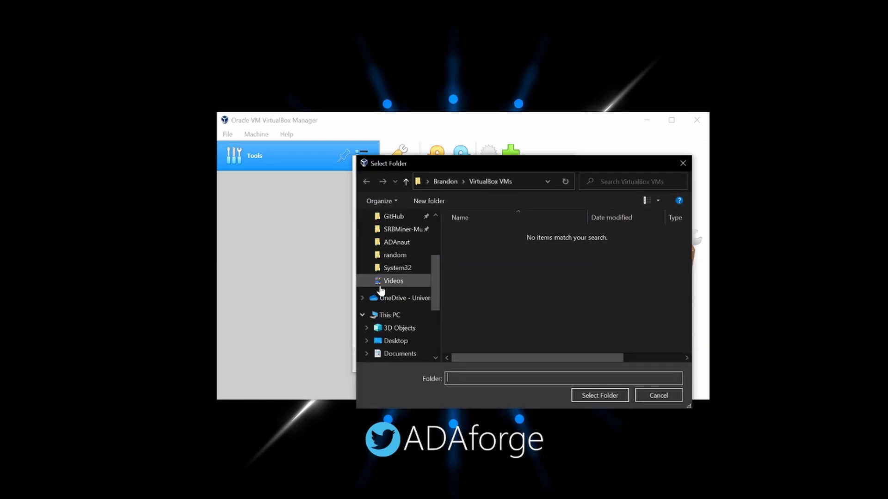
{"action": "left_click", "coordinate": [396, 315]}
{"action": "scroll", "coordinate": [525, 287], "scroll_direction": "down", "scroll_amount": 5}
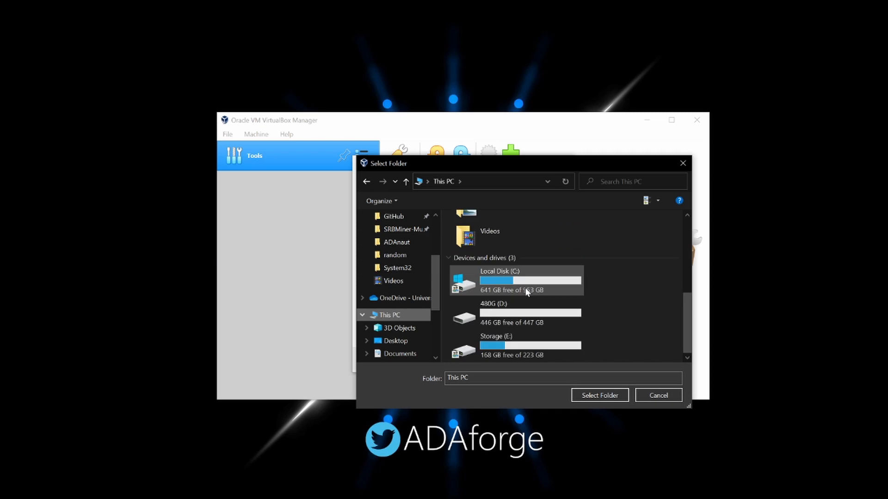
{"action": "left_click", "coordinate": [498, 313]}
{"action": "double_click", "coordinate": [498, 313]}
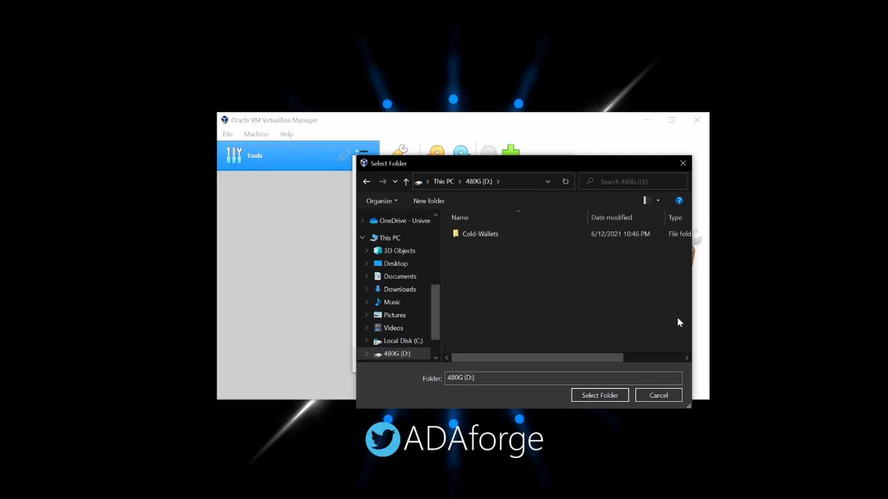
{"action": "left_click", "coordinate": [486, 235]}
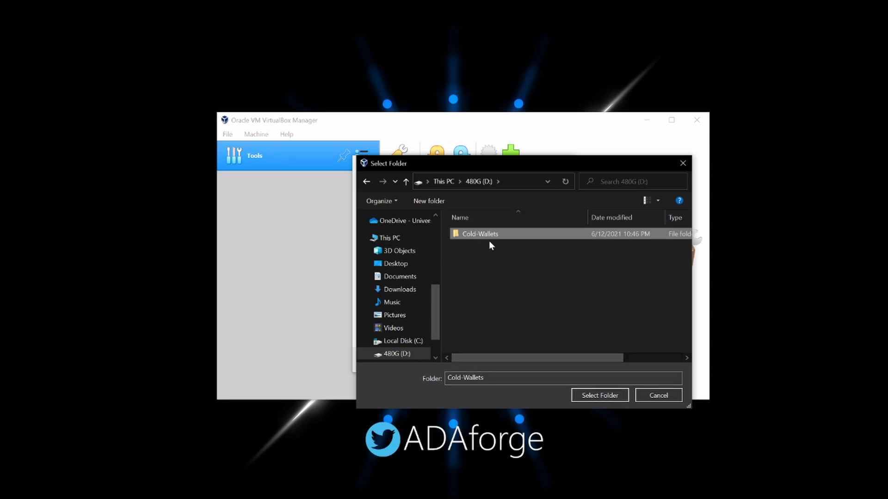
{"action": "left_click", "coordinate": [600, 395]}
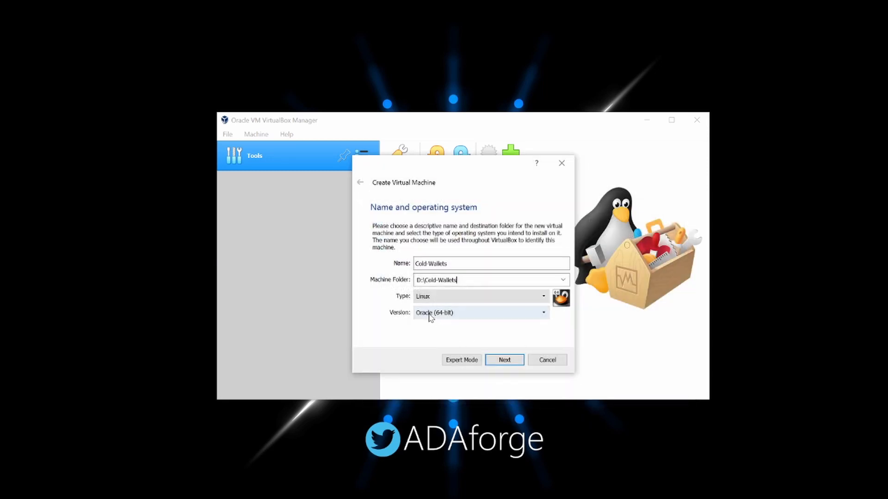
- Set the virtual machine's version to Ubuntu (64-bit) and its memory size to 4096 MB
{"action": "left_click", "coordinate": [472, 313]}
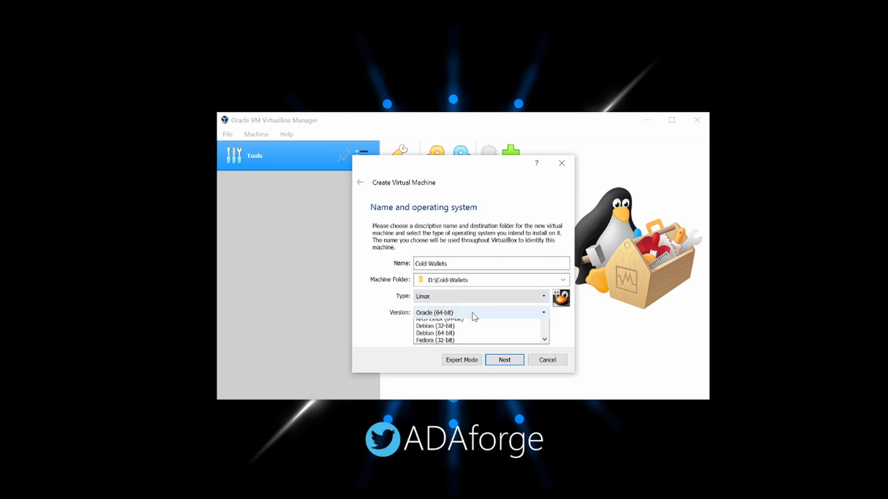
{"action": "scroll", "coordinate": [467, 354], "scroll_direction": "down", "scroll_amount": 4}
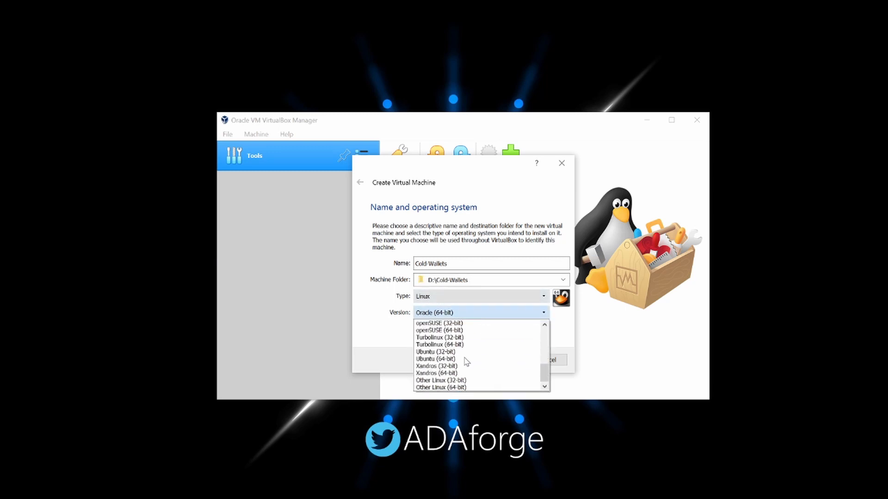
{"action": "left_click", "coordinate": [438, 362]}
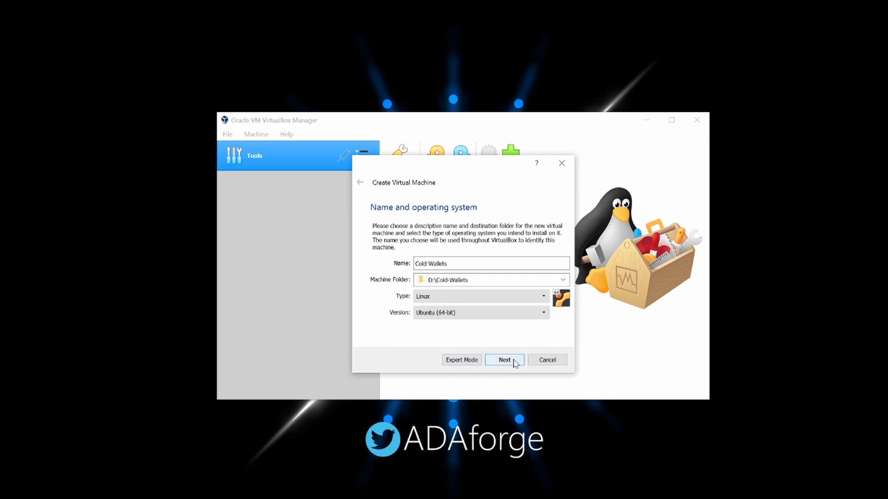
{"action": "left_click", "coordinate": [514, 361]}
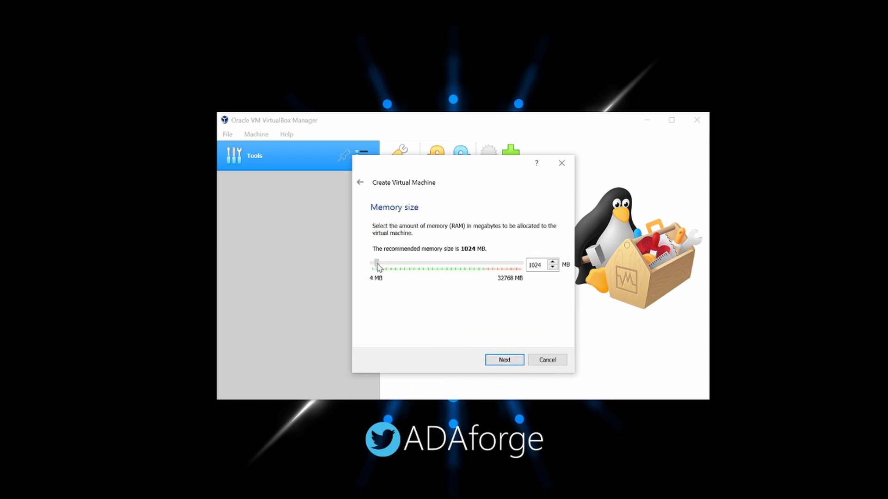
{"action": "left_click_drag", "start_coordinate": [376, 263], "coordinate": [388, 269]}
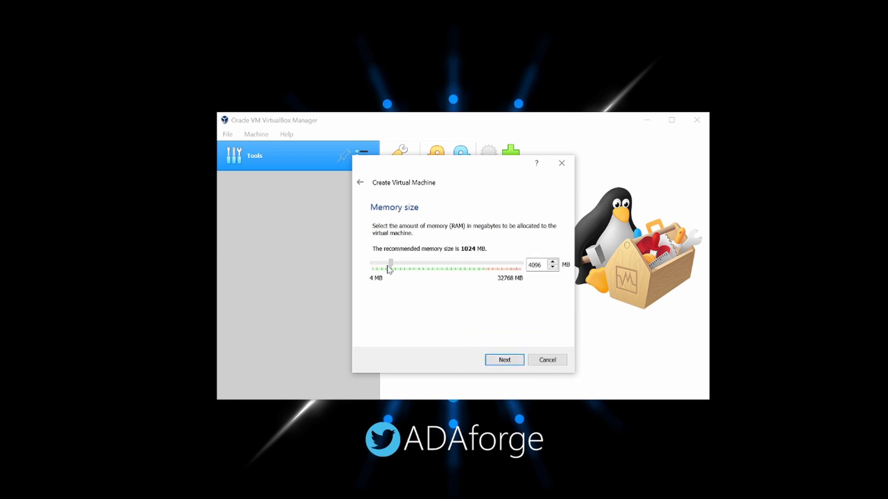
{"action": "left_click", "coordinate": [509, 361]}
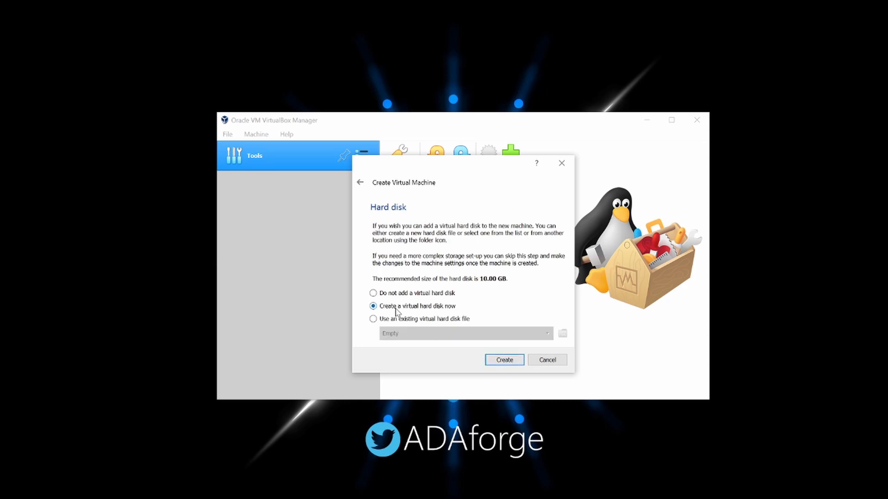
- Create a dynamically allocated VDI virtual hard disk of about 34.57 GB for the new machine
{"action": "left_click", "coordinate": [502, 360]}
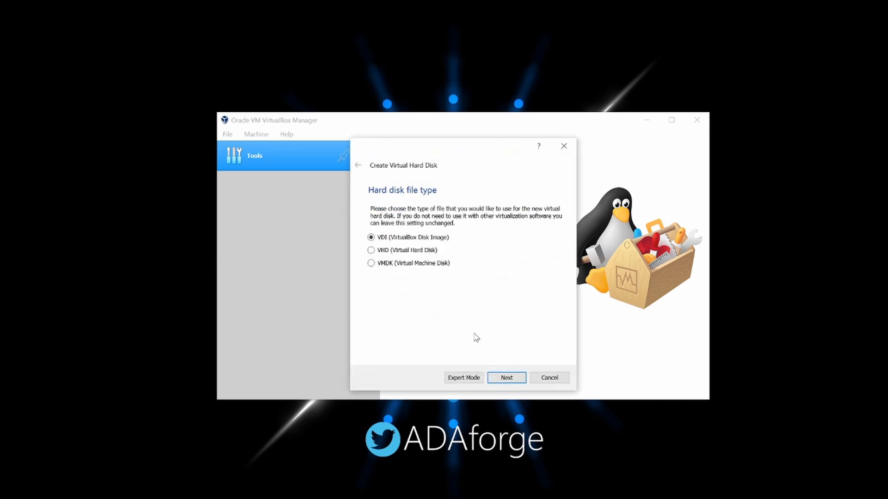
{"action": "left_click", "coordinate": [505, 378]}
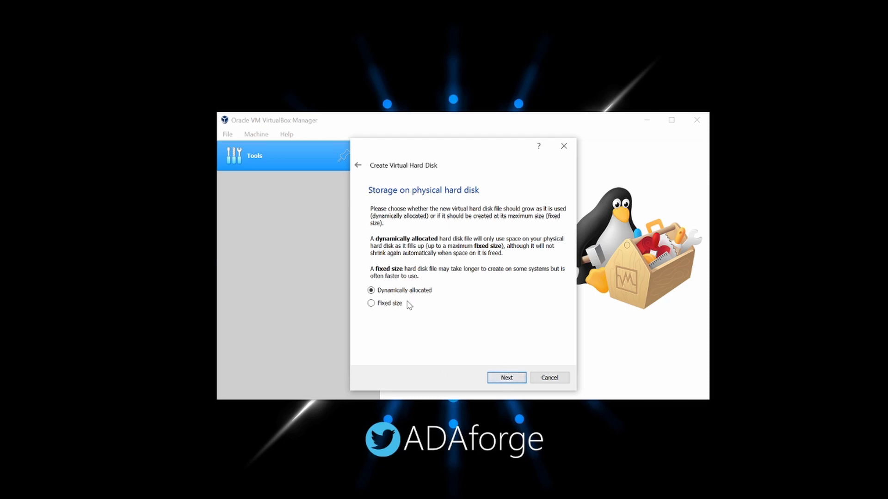
{"action": "left_click", "coordinate": [508, 379]}
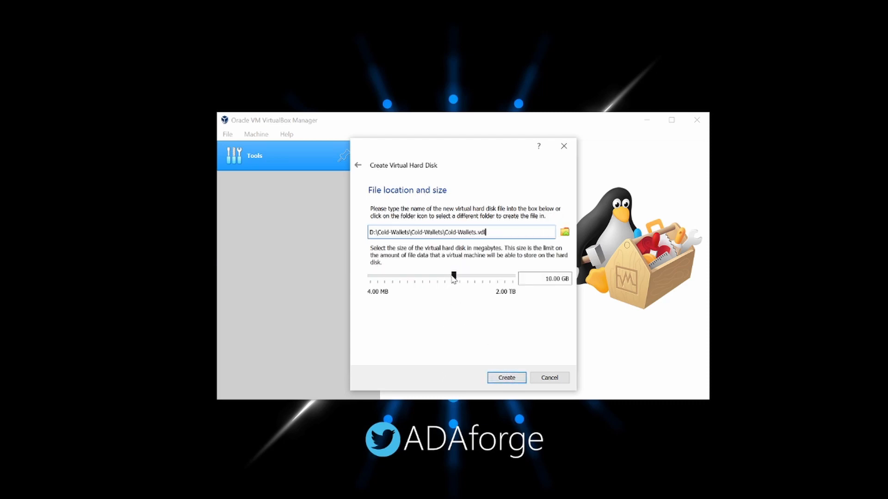
{"action": "left_click_drag", "start_coordinate": [454, 277], "coordinate": [469, 278]}
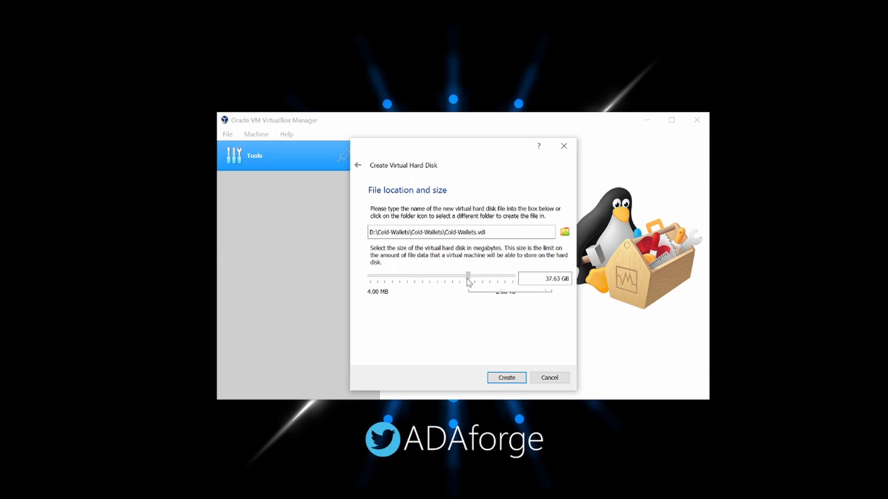
{"action": "left_click", "coordinate": [506, 378]}
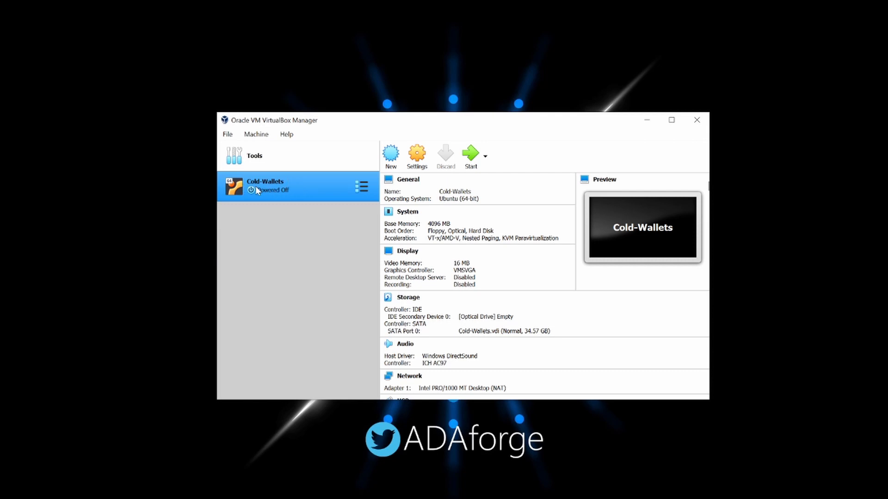
- Launch the Cold-Wallets virtual machine and open the optical disk selection for its start-up disk
{"action": "double_click", "coordinate": [280, 184]}
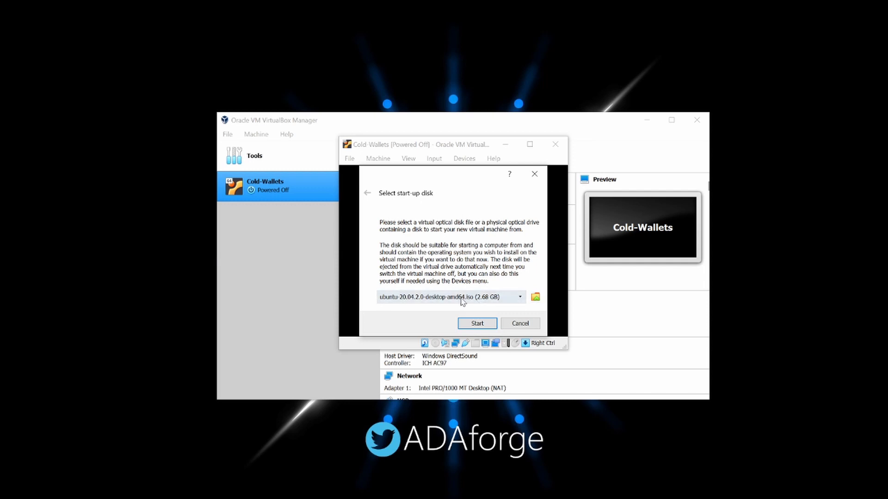
{"action": "left_click", "coordinate": [536, 299]}
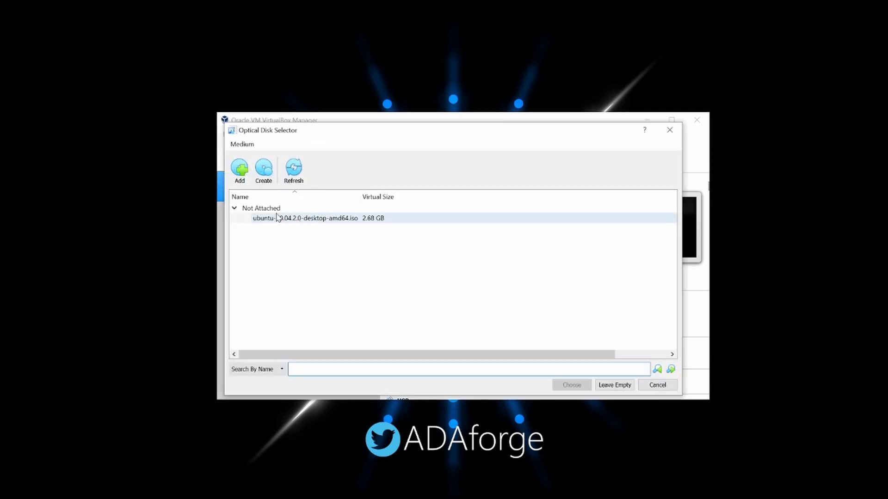
{"action": "left_click", "coordinate": [270, 219]}
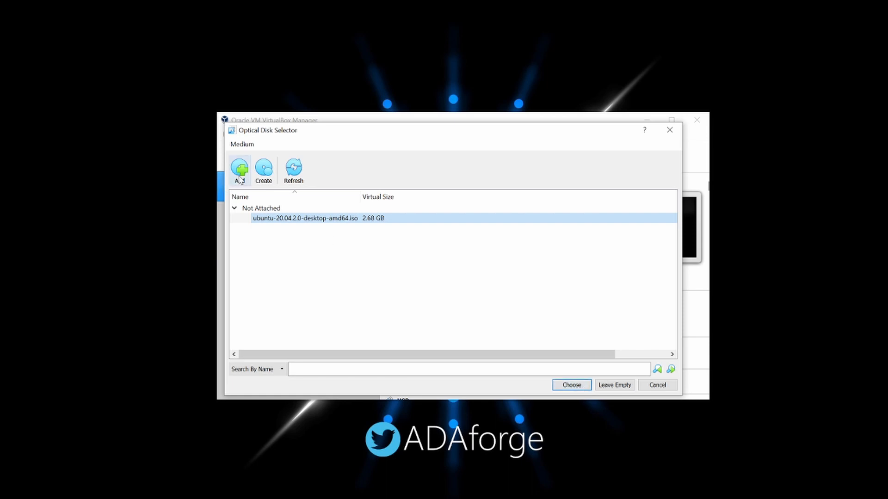
{"action": "right_click", "coordinate": [274, 221]}
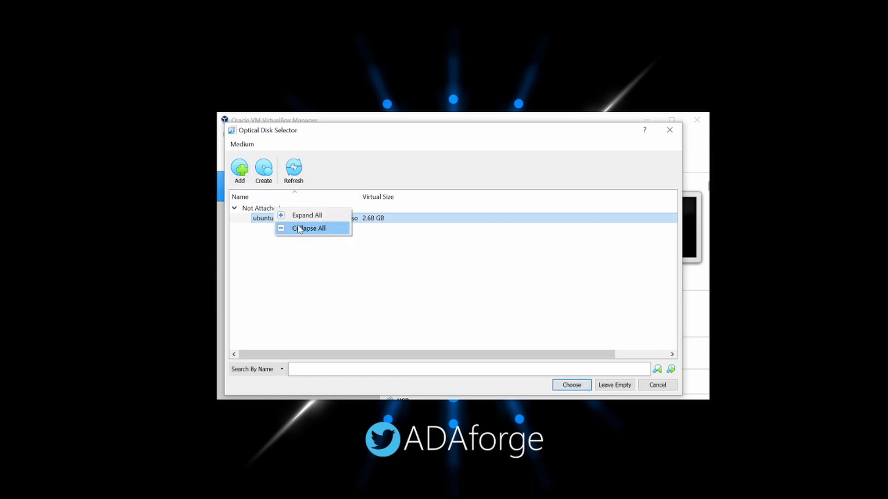
{"action": "right_click", "coordinate": [266, 217]}
{"action": "left_click", "coordinate": [424, 291]}
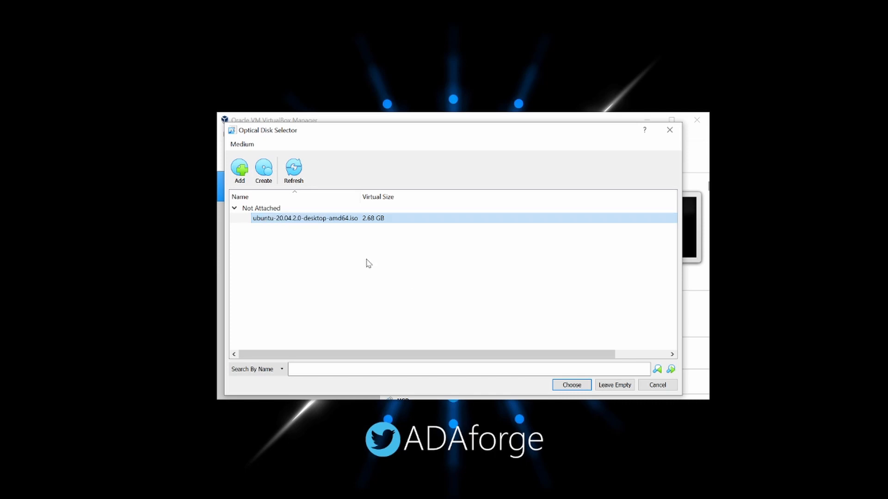
- Add ubuntu-20.04.2.0-desktop-amd64.iso from the Desktop as the start-up disk and boot the virtual machine from it
{"action": "left_click", "coordinate": [248, 169]}
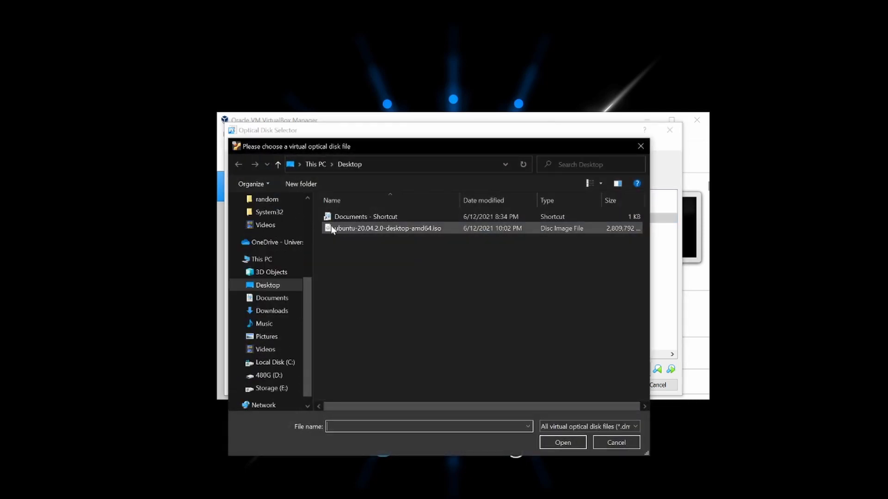
{"action": "left_click", "coordinate": [331, 227]}
{"action": "left_click", "coordinate": [563, 443]}
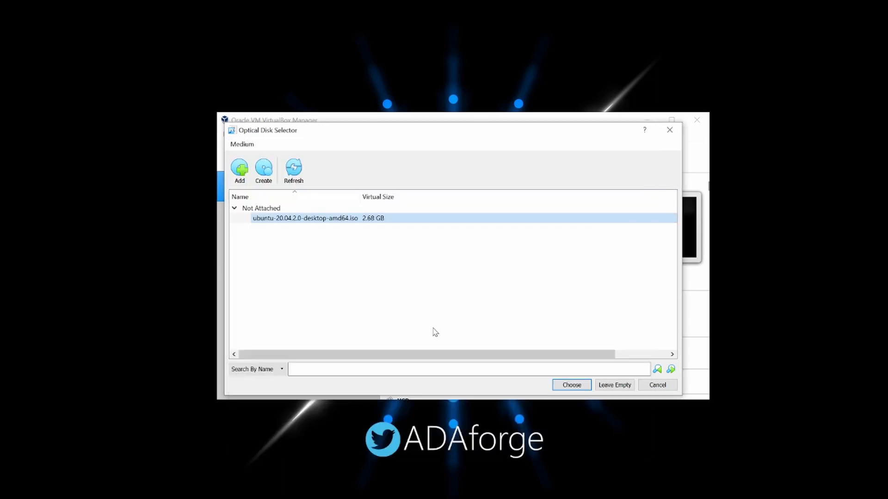
{"action": "left_click", "coordinate": [573, 385]}
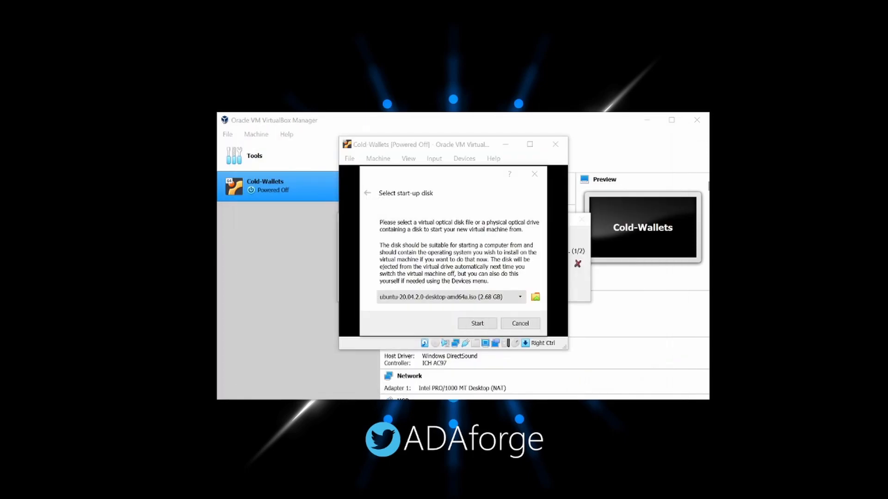
{"action": "left_click", "coordinate": [478, 323]}
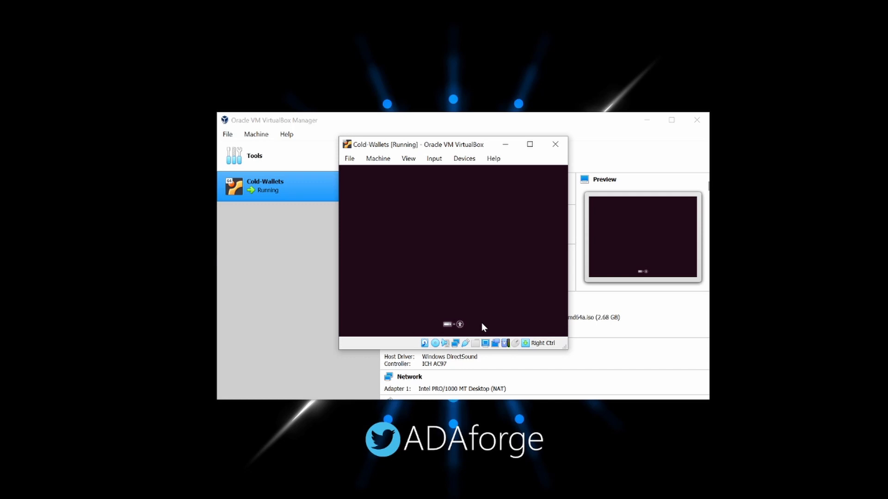
- Enlarge the running Cold-Wallets window and bring it back in front of the VirtualBox Manager
{"action": "left_click_drag", "start_coordinate": [339, 136], "coordinate": [258, 87]}
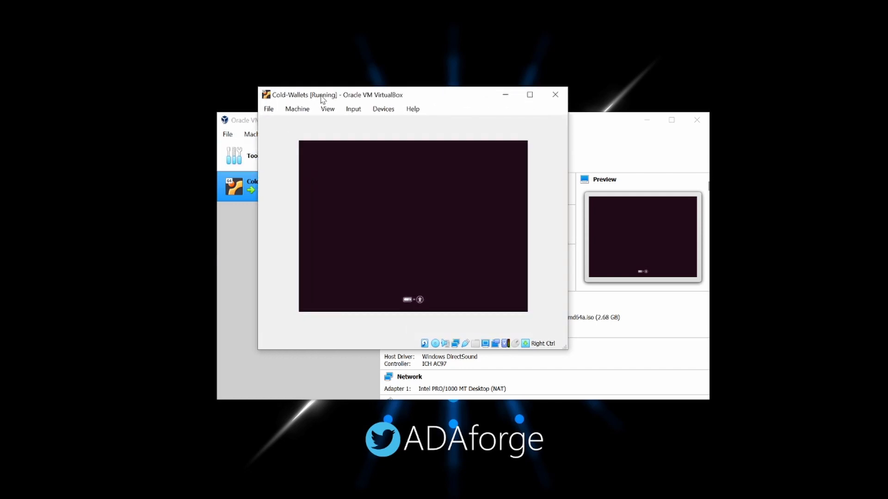
{"action": "left_click", "coordinate": [567, 356]}
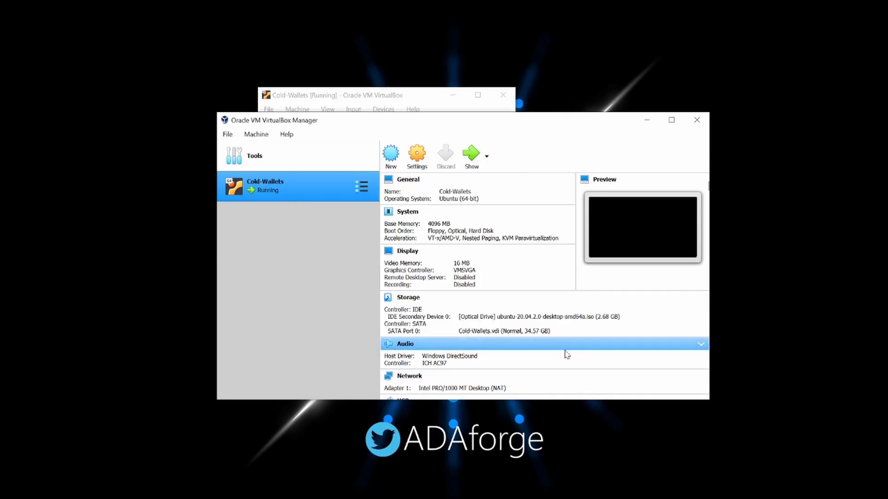
{"action": "left_click", "coordinate": [418, 99]}
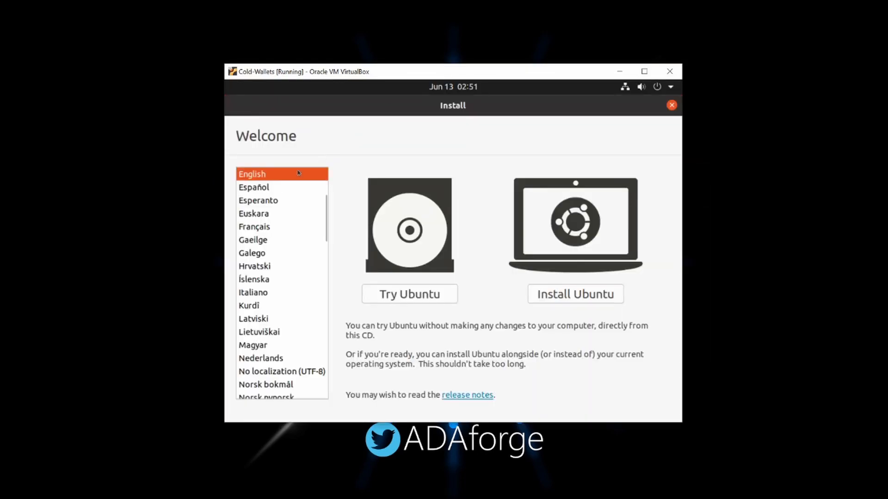
- Start installing Ubuntu in English with the English (US) keyboard layout, a normal installation and updates downloaded during setup
{"action": "left_click", "coordinate": [575, 299]}
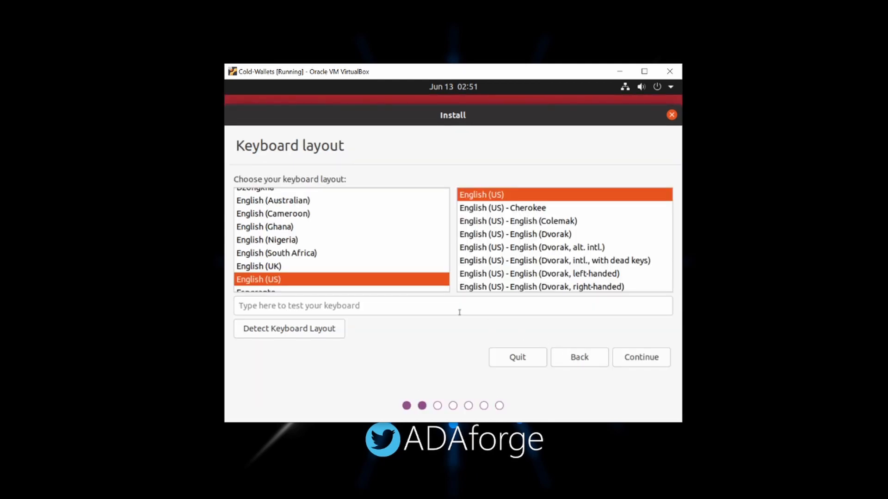
{"action": "left_click", "coordinate": [639, 364]}
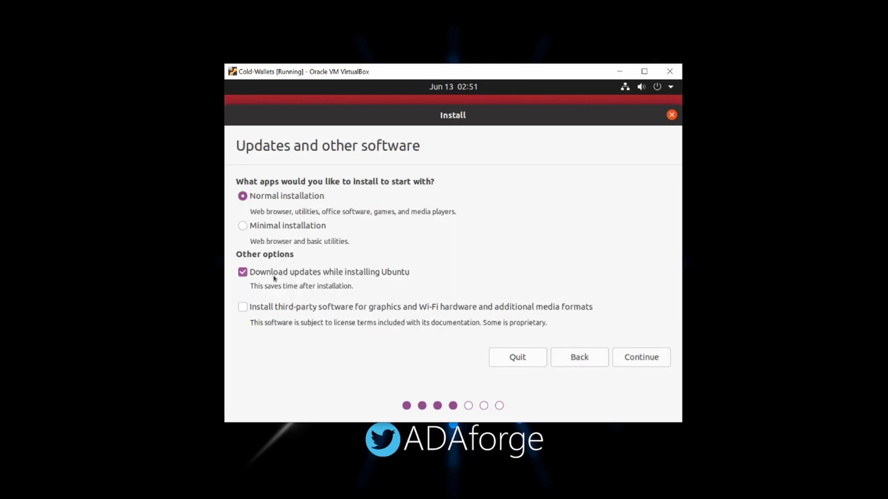
{"action": "left_click", "coordinate": [629, 363]}
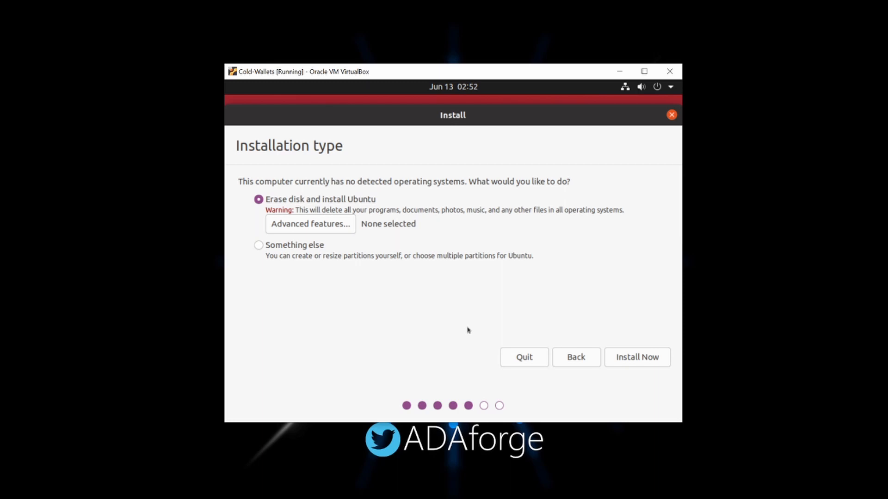
- Choose to erase the disk and install Ubuntu, approve the partition changes, and accept New York as the location
{"action": "left_click", "coordinate": [646, 360]}
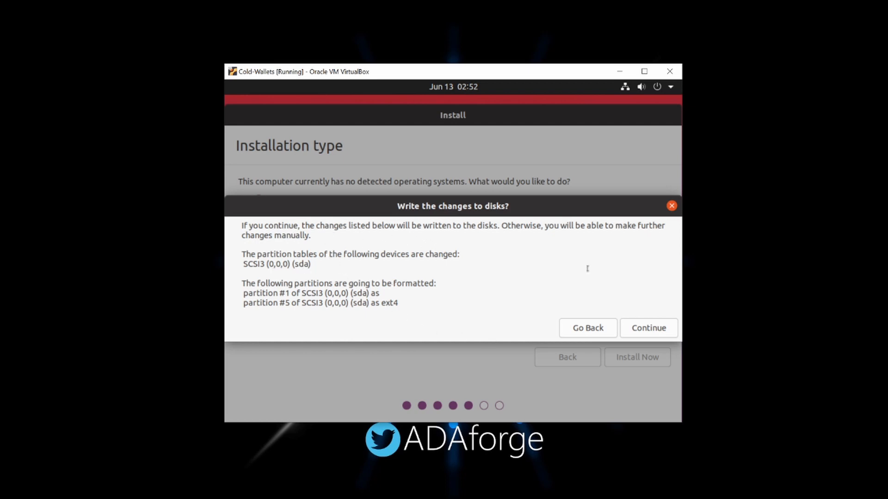
{"action": "left_click", "coordinate": [643, 328]}
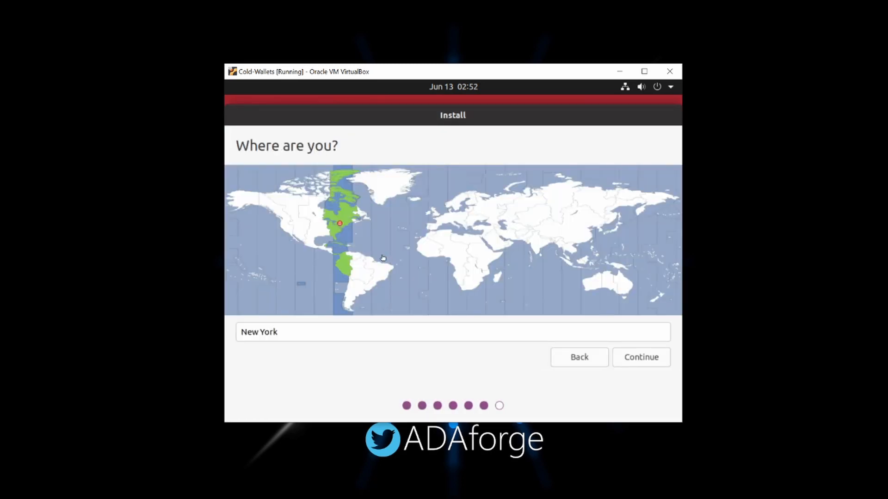
{"action": "left_click", "coordinate": [616, 355]}
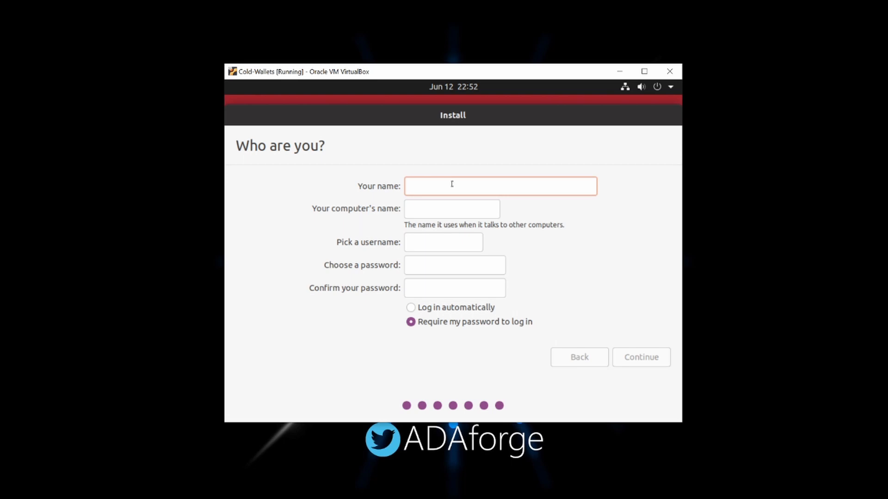
- Enter the user's name in the account details and shorten the computer's name to adaforge
{"action": "type", "text": "adaforge"}
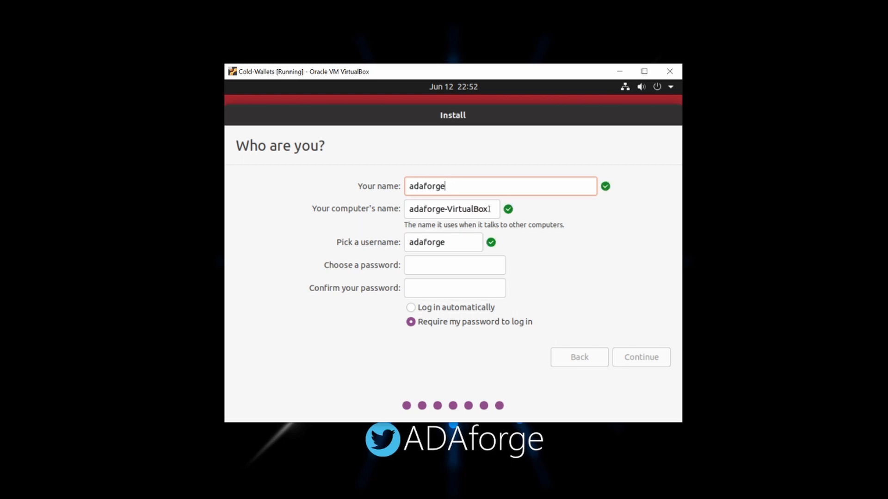
{"action": "left_click_drag", "start_coordinate": [489, 209], "coordinate": [447, 209]}
{"action": "key", "text": "BackSpace"}
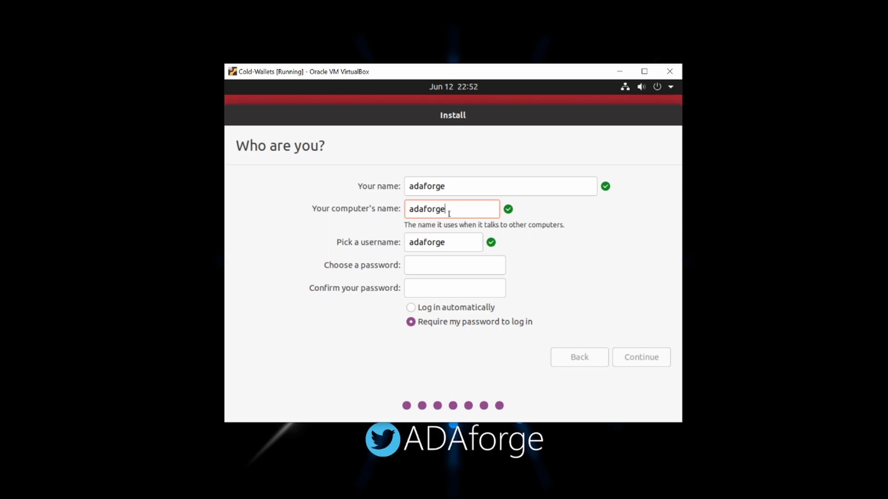
- Choose and confirm the account password, keep it required for login, and continue the installation
{"action": "left_click", "coordinate": [416, 264]}
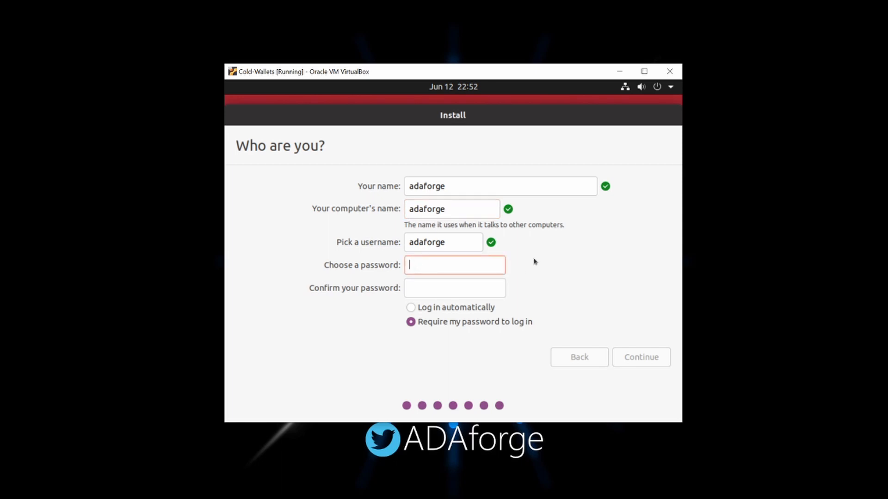
{"action": "type", "text": "•••••••••••••"}
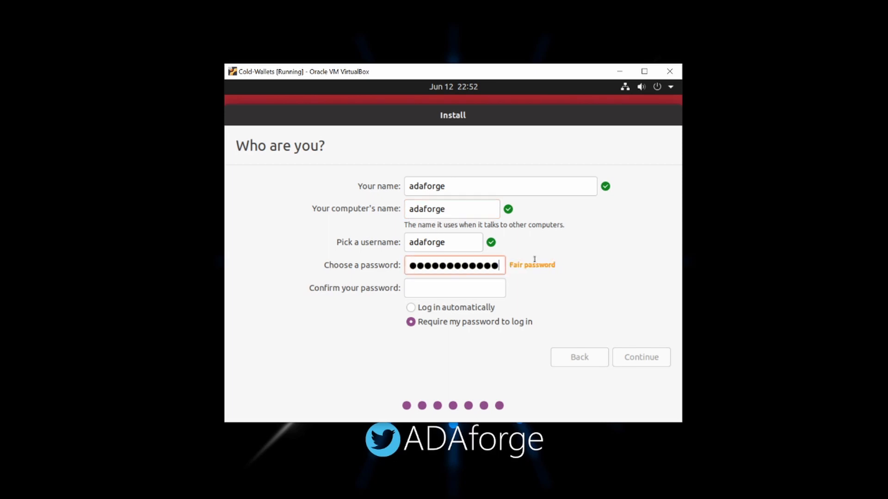
{"action": "type", "text": "•"}
{"action": "key", "text": "Tab"}
{"action": "type", "text": "••••"}
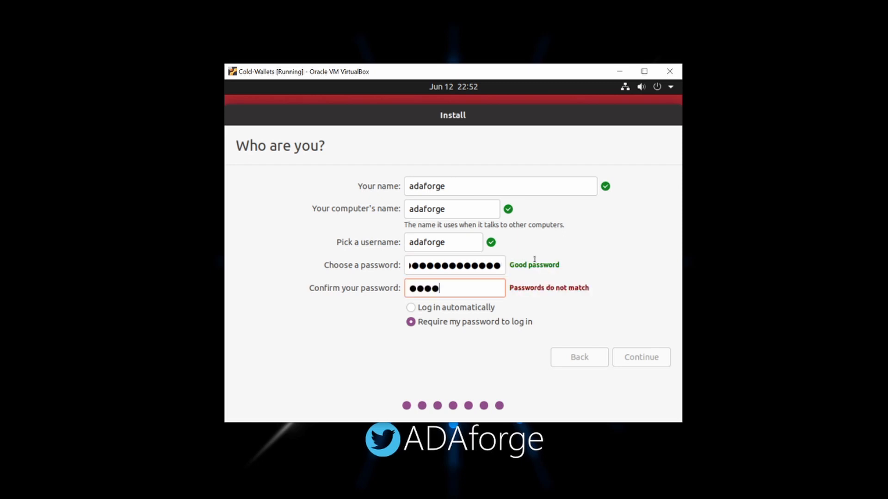
{"action": "type", "text": "••••••••••"}
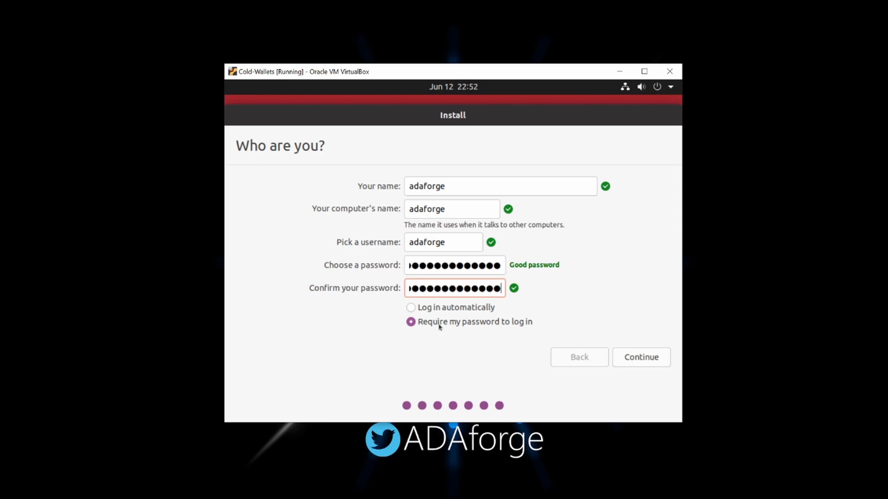
{"action": "left_click", "coordinate": [635, 363]}
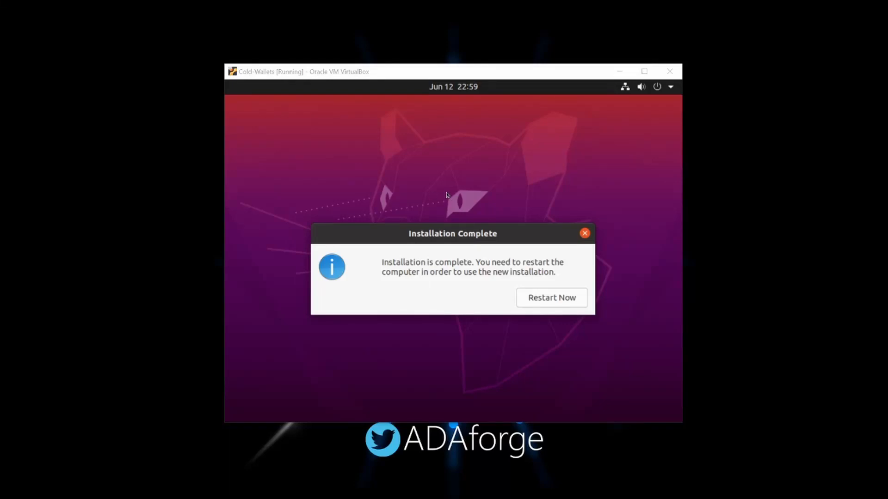
- Restart after the completed installation and power off the Cold-Wallets machine at the request to remove the installation medium
{"action": "left_click", "coordinate": [552, 302]}
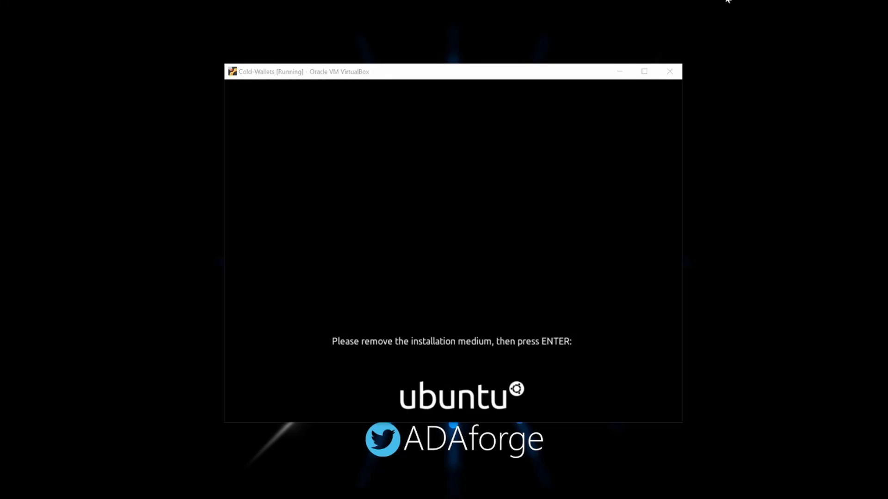
{"action": "left_click", "coordinate": [670, 73]}
{"action": "left_click", "coordinate": [425, 260]}
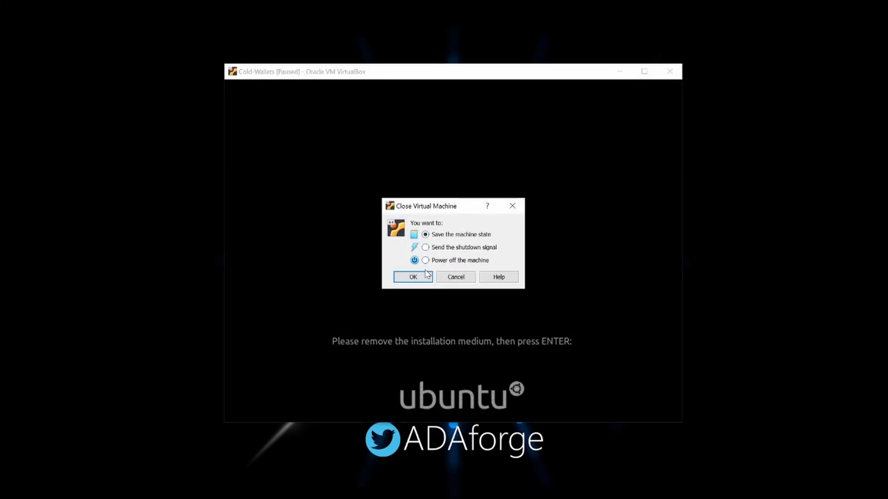
{"action": "left_click", "coordinate": [422, 277]}
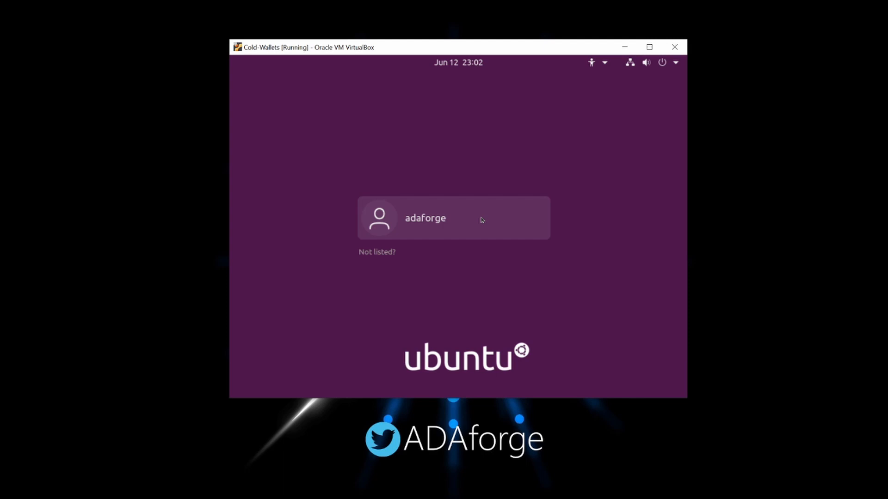
- Log in to the newly installed Ubuntu system with the account password
{"action": "left_click", "coordinate": [482, 221]}
{"action": "type", "text": "**********"}
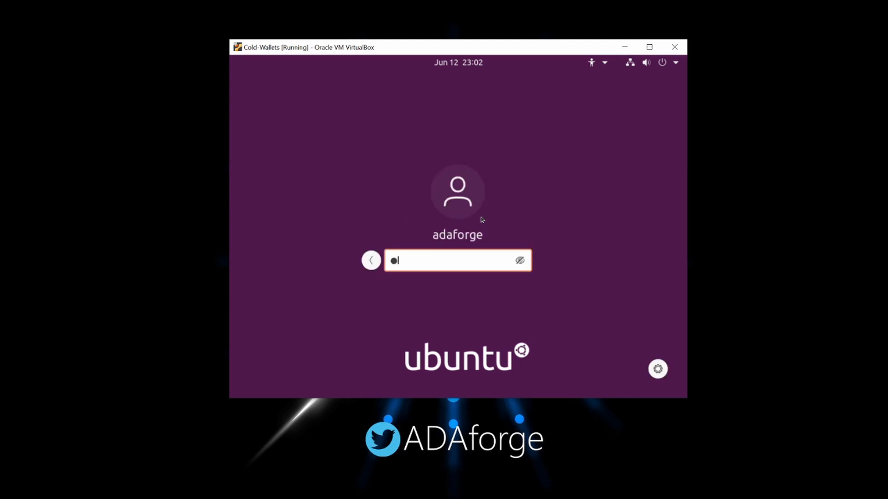
{"action": "type", "text": "****"}
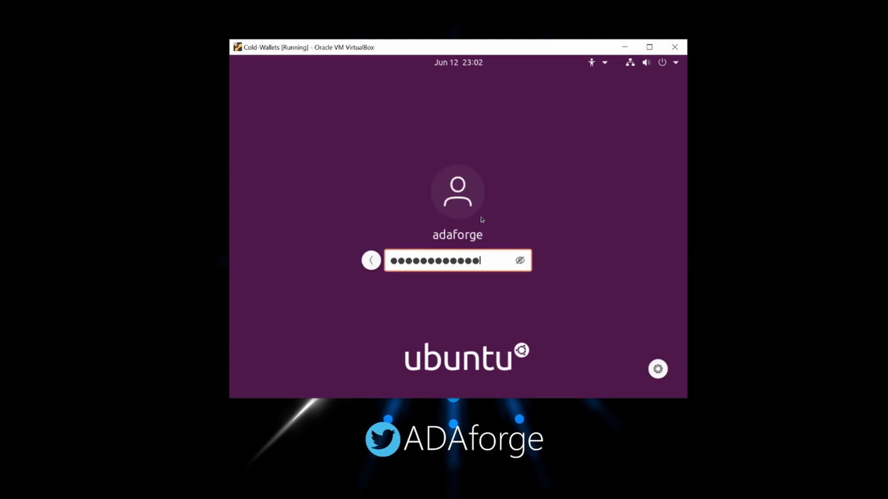
{"action": "key", "text": "Return"}
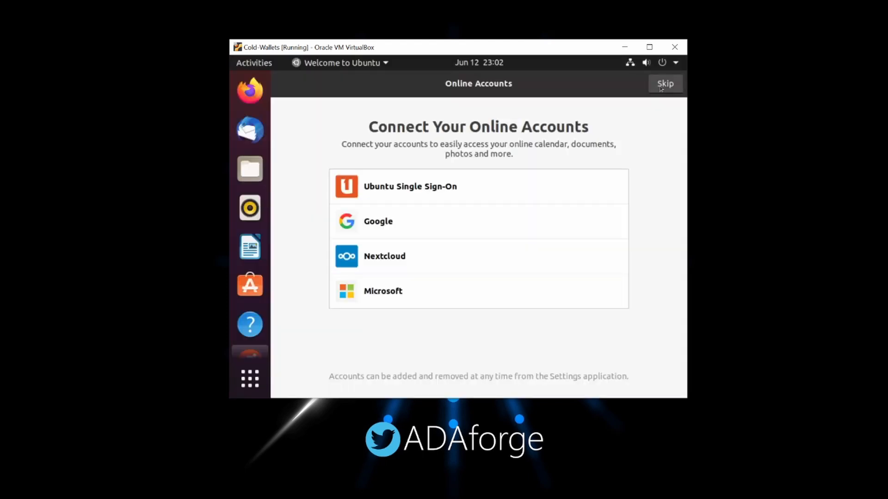
- Finish the Ubuntu welcome setup, skipping online accounts and Livepatch, sending system info to Canonical and leaving Location Services off
{"action": "left_click", "coordinate": [662, 86]}
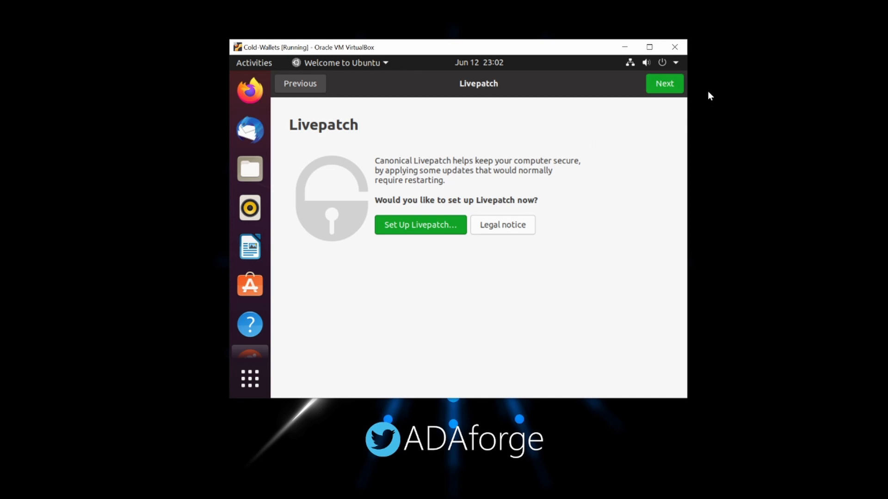
{"action": "left_click", "coordinate": [675, 90]}
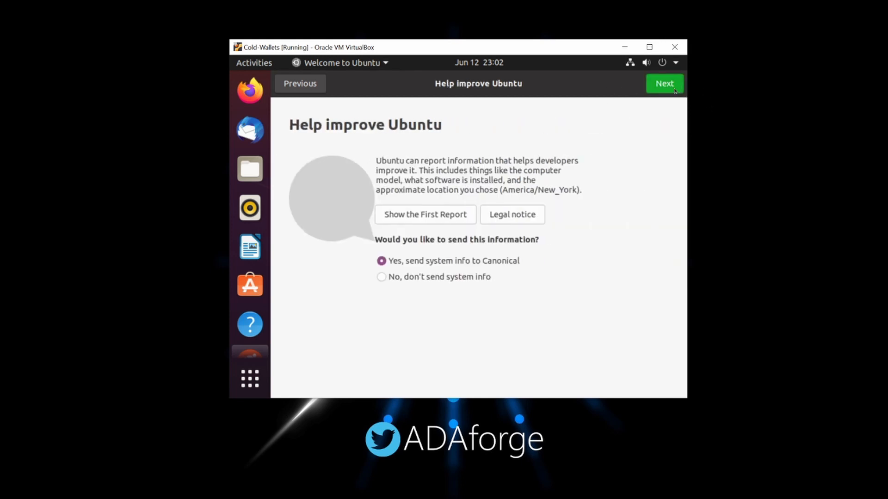
{"action": "left_click", "coordinate": [672, 91]}
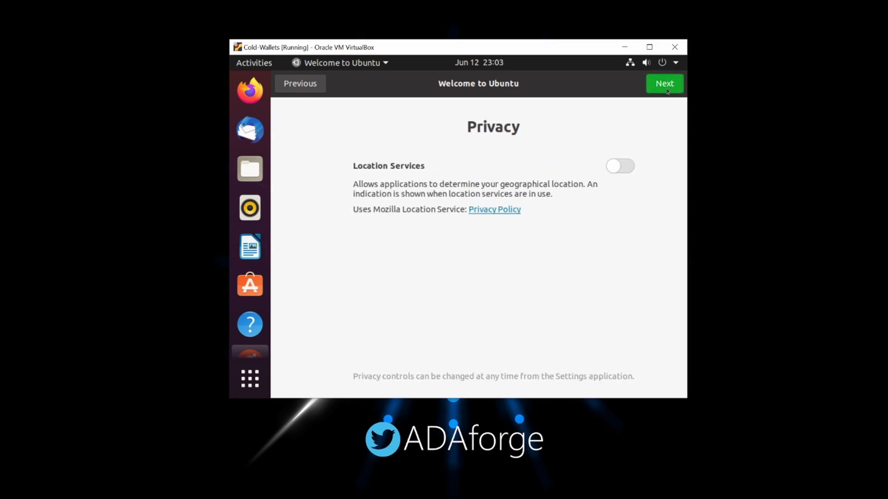
{"action": "left_click", "coordinate": [668, 90]}
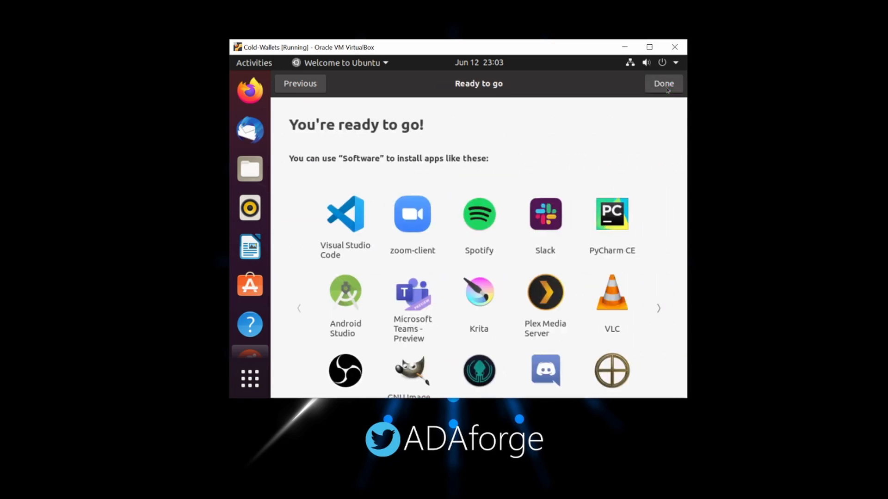
{"action": "left_click", "coordinate": [668, 90]}
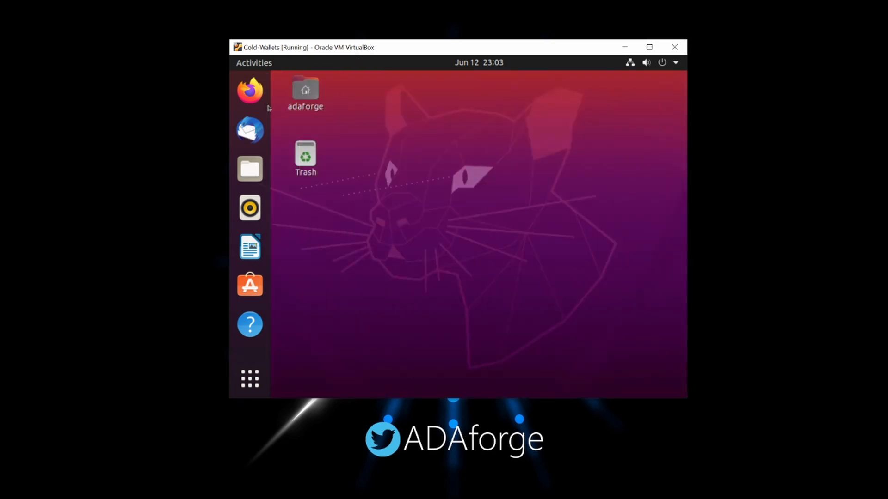
- Search the web for "yoroi wallet" in Firefox and disable the offered encrypted DNS lookups
{"action": "left_click", "coordinate": [250, 90]}
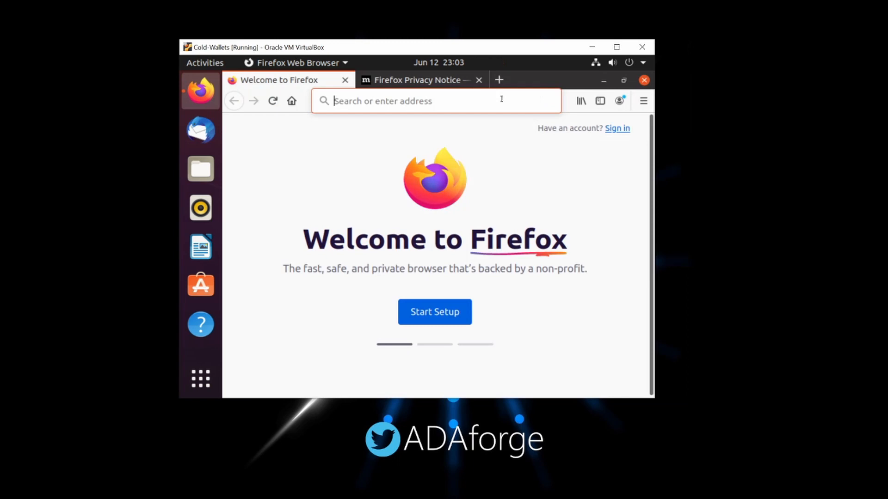
{"action": "left_click", "coordinate": [468, 98]}
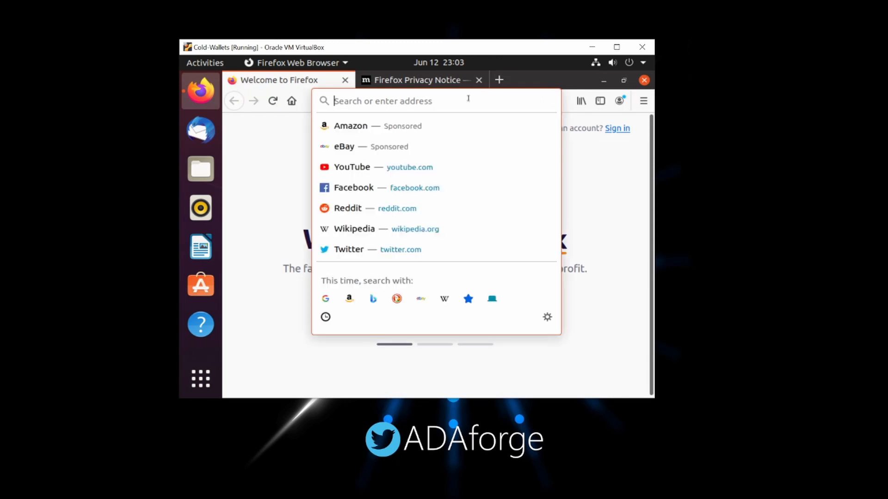
{"action": "type", "text": "yoproi"}
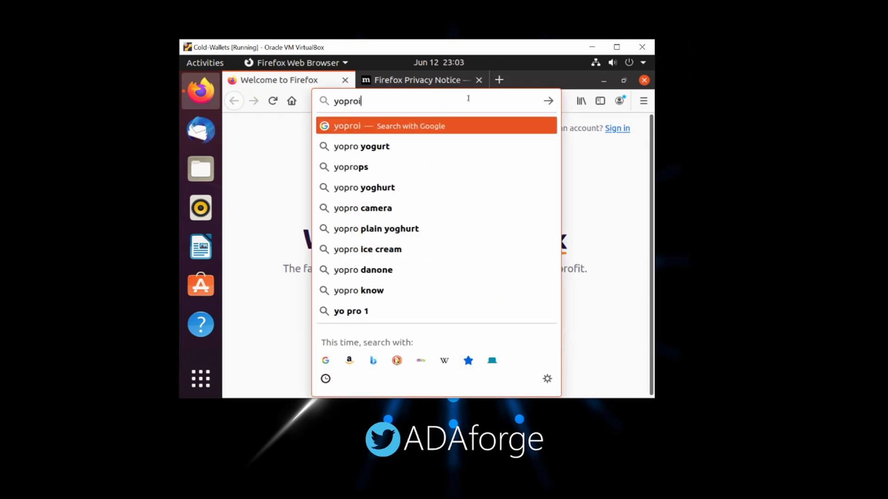
{"action": "key", "text": "BackSpace"}
{"action": "key", "text": "BackSpace"}
{"action": "key", "text": "BackSpace"}
{"action": "type", "text": "roi"}
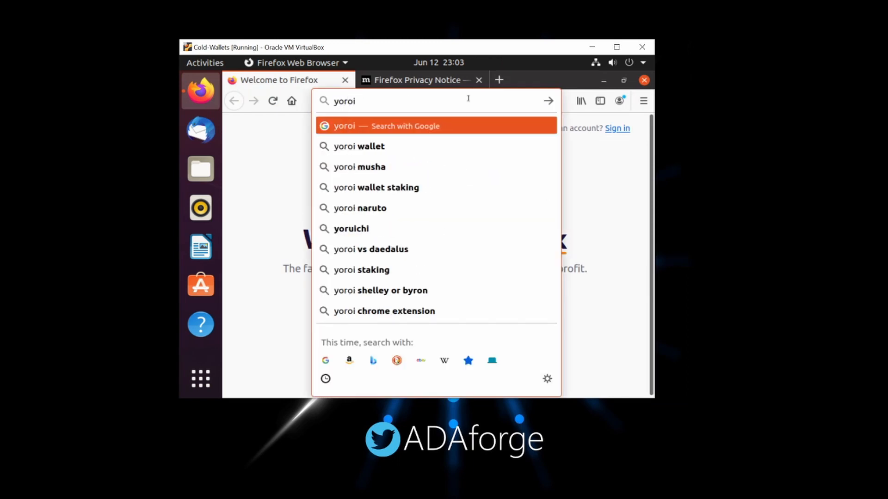
{"action": "type", "text": " wall"}
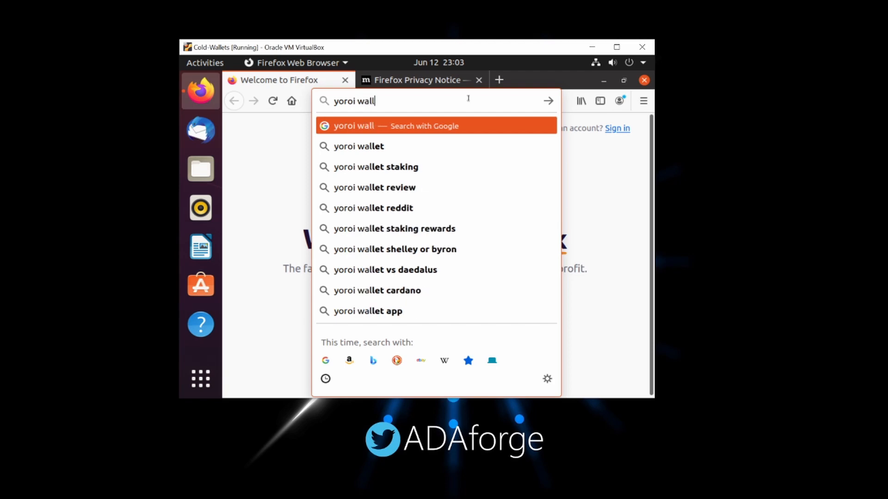
{"action": "key", "text": "Return"}
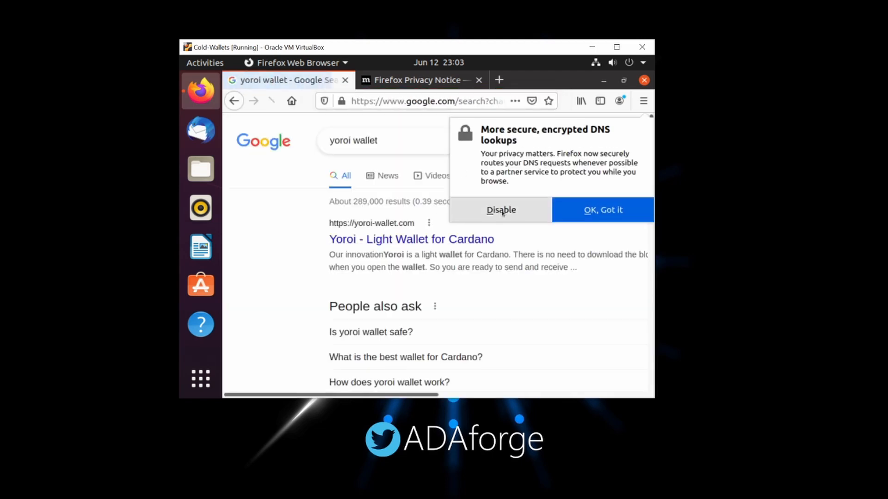
{"action": "left_click", "coordinate": [503, 213]}
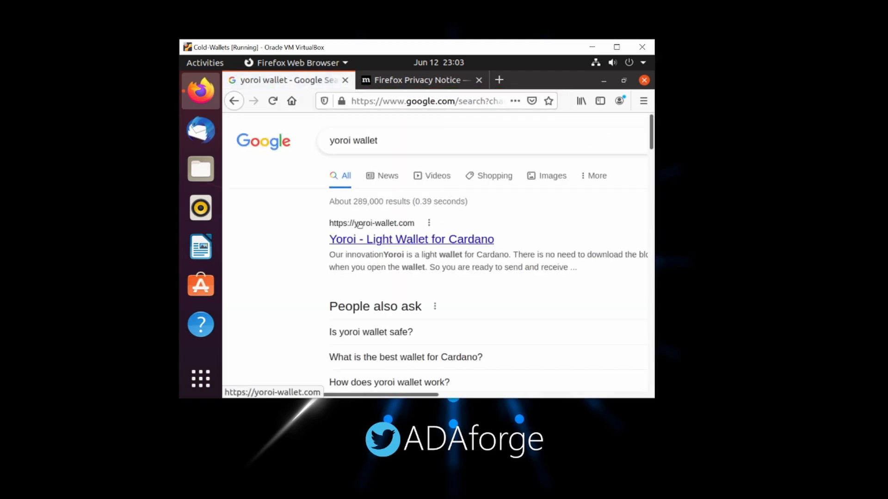
- Open the Yoroi - Light Wallet for Cardano site from the search results and show its download options
{"action": "left_click", "coordinate": [386, 241]}
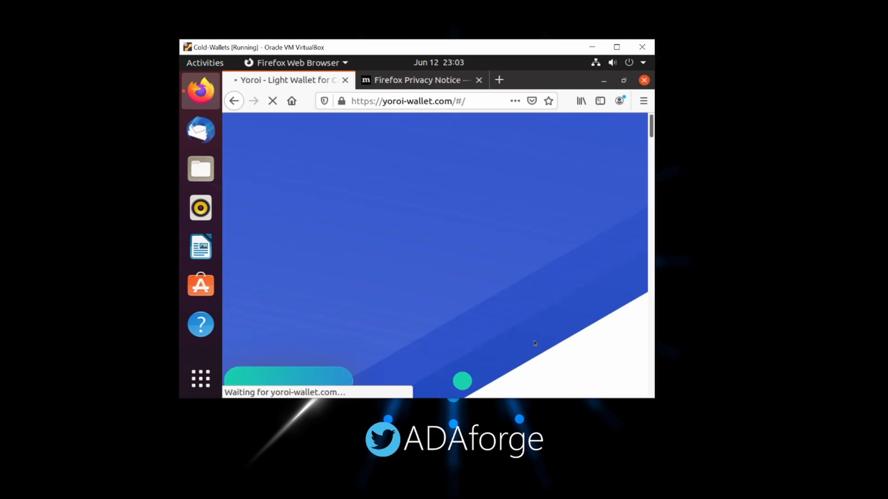
{"action": "scroll", "coordinate": [479, 235], "scroll_direction": "down", "scroll_amount": 2}
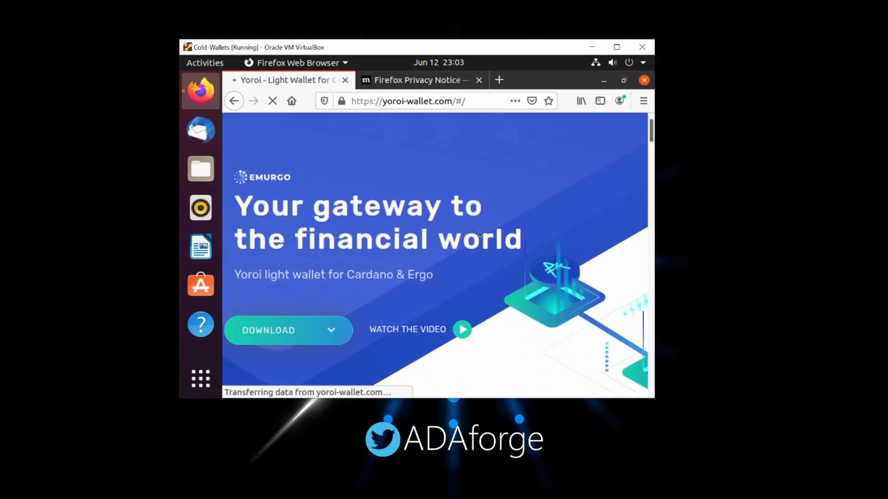
{"action": "left_click", "coordinate": [314, 331]}
{"action": "scroll", "coordinate": [316, 331], "scroll_direction": "down", "scroll_amount": 3}
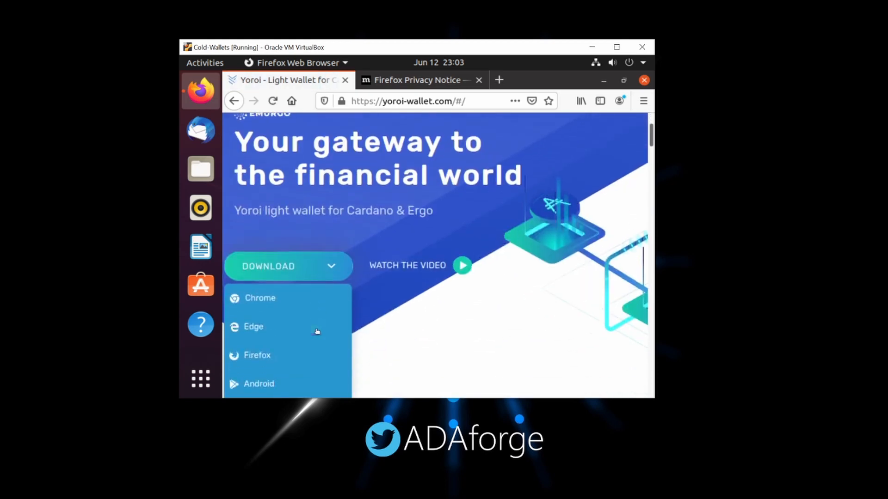
{"action": "scroll", "coordinate": [273, 363], "scroll_direction": "down", "scroll_amount": 2}
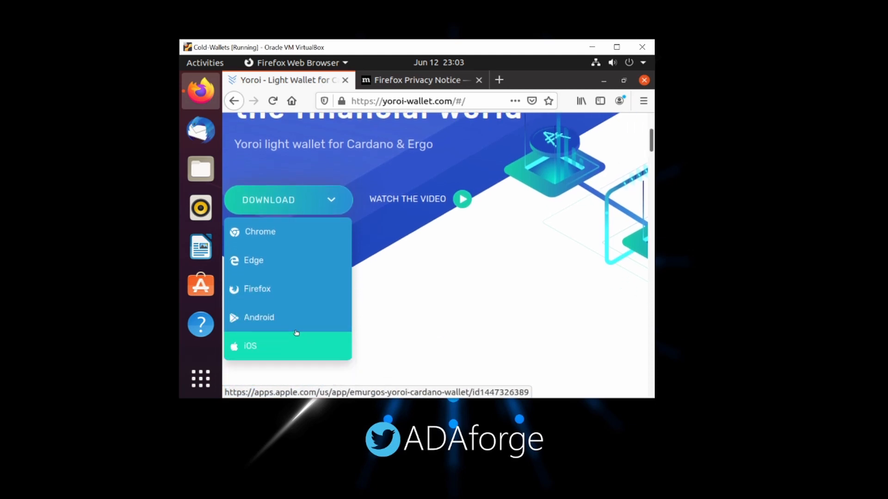
- Add the Yoroi extension by EMURGO to Firefox, granting its requested permissions, and close the Firefox Privacy Notice page
{"action": "left_click", "coordinate": [278, 291]}
{"action": "scroll", "coordinate": [406, 272], "scroll_direction": "down", "scroll_amount": 4}
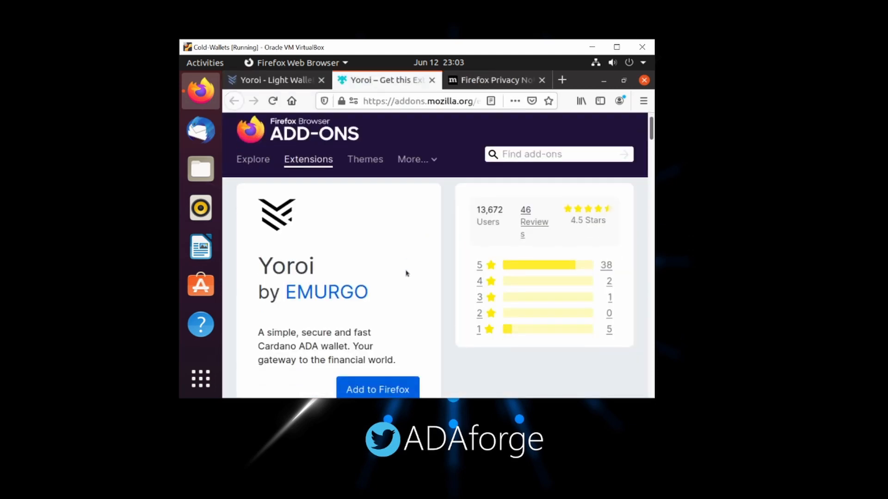
{"action": "left_click", "coordinate": [397, 317]}
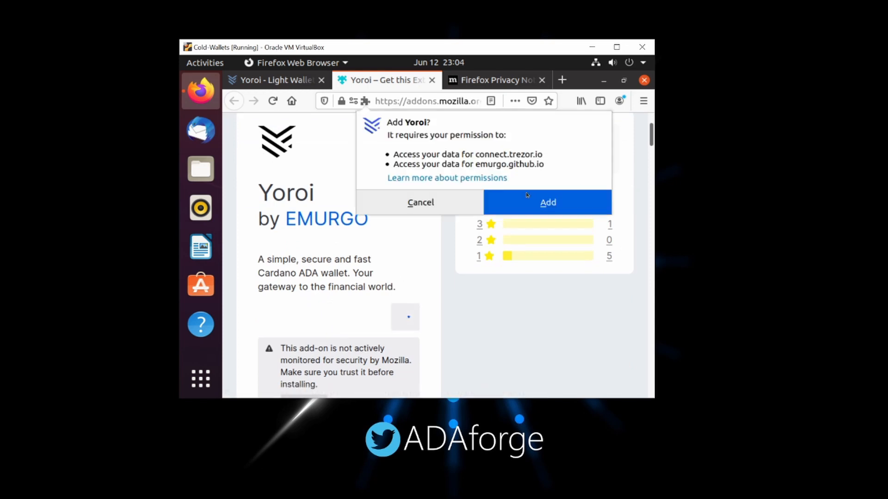
{"action": "left_click", "coordinate": [533, 205]}
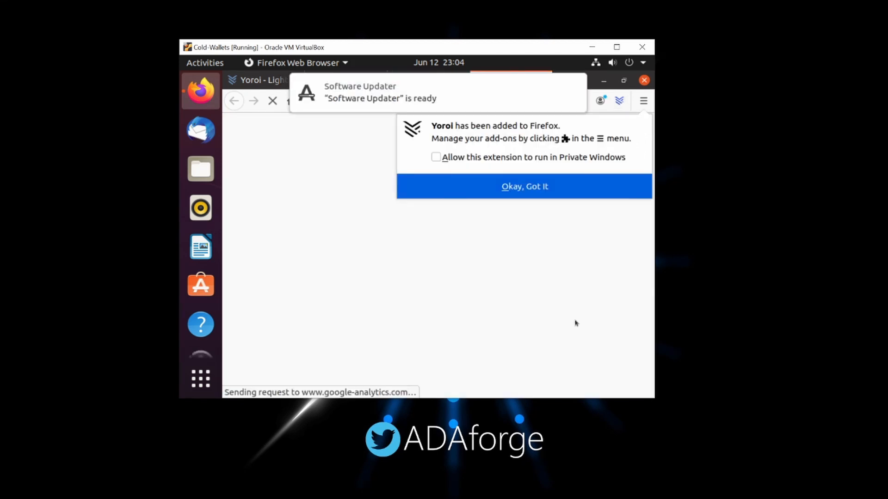
{"action": "left_click", "coordinate": [540, 190]}
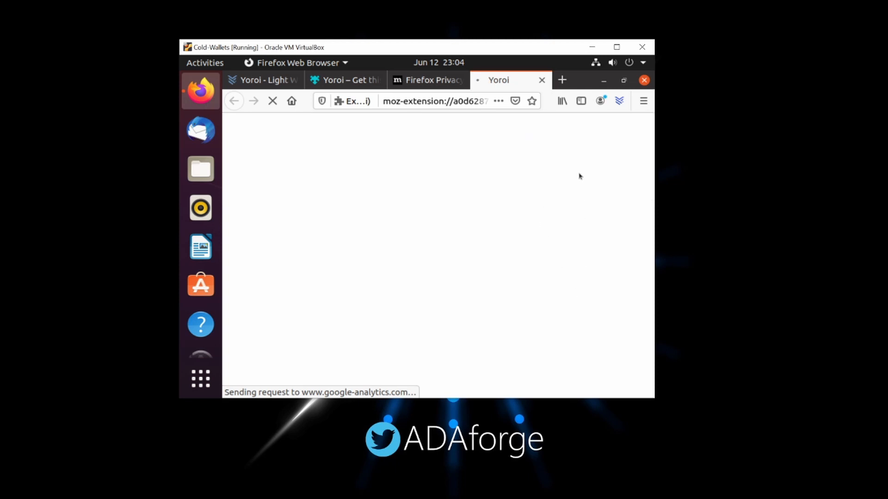
{"action": "left_click", "coordinate": [453, 81]}
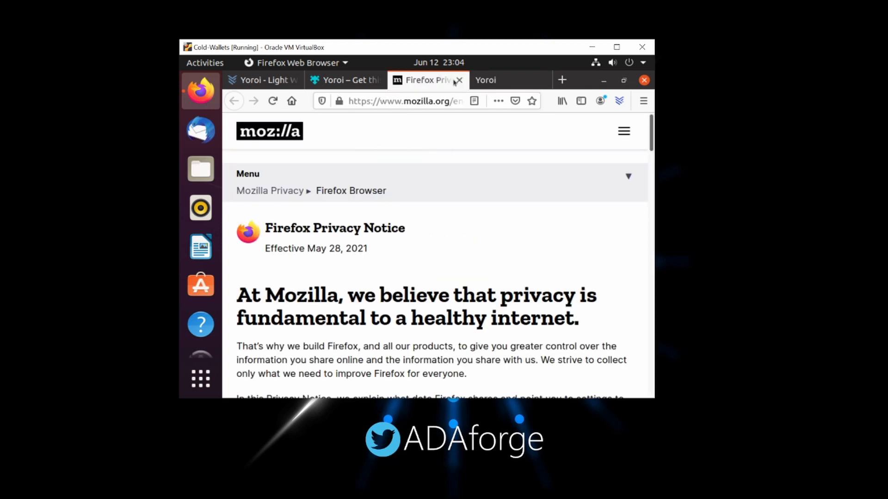
{"action": "left_click", "coordinate": [458, 81]}
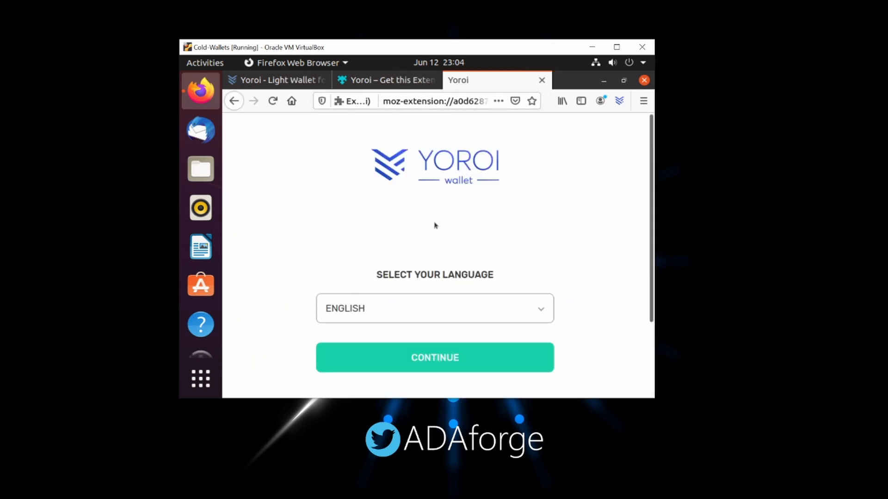
- Complete Yoroi's initial setup with English as language, the terms of use accepted and the Advanced interface complexity
{"action": "left_click", "coordinate": [412, 359]}
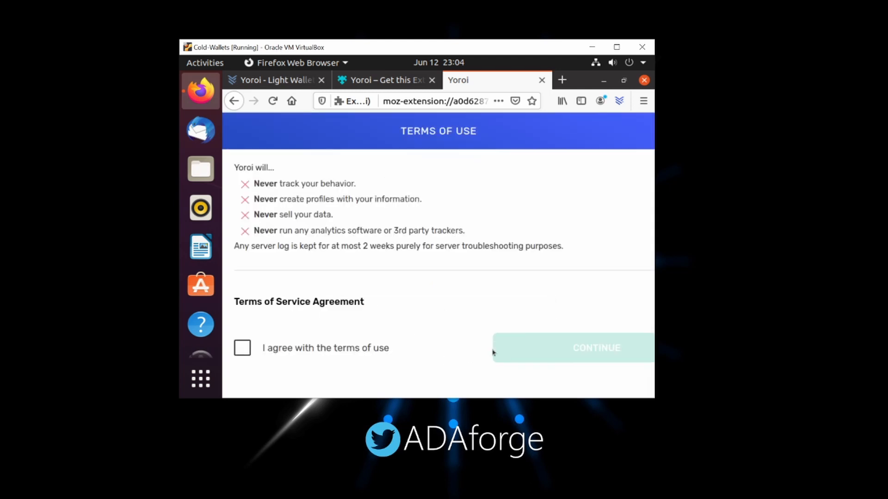
{"action": "left_click", "coordinate": [250, 350]}
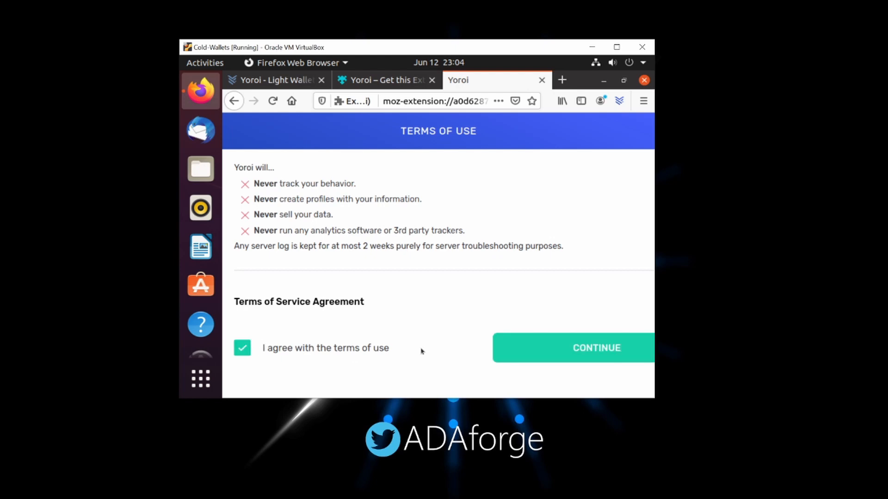
{"action": "left_click", "coordinate": [544, 354]}
{"action": "scroll", "coordinate": [540, 349], "scroll_direction": "down", "scroll_amount": 3}
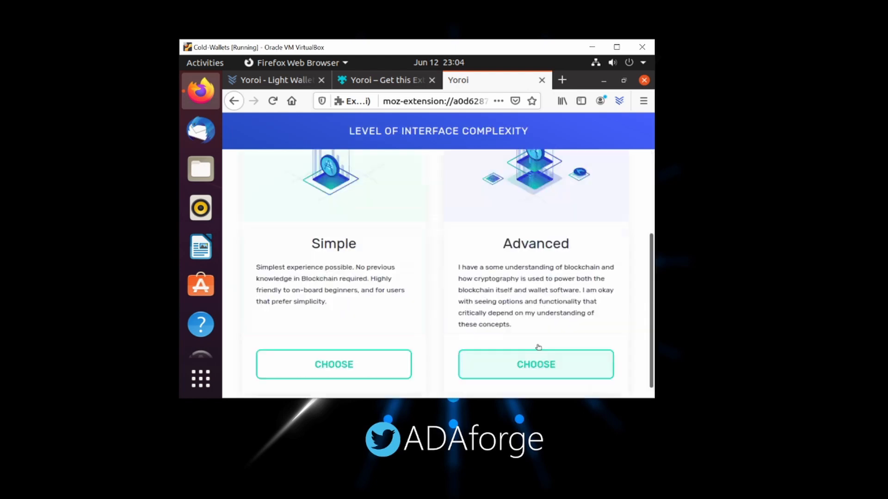
{"action": "left_click", "coordinate": [541, 371]}
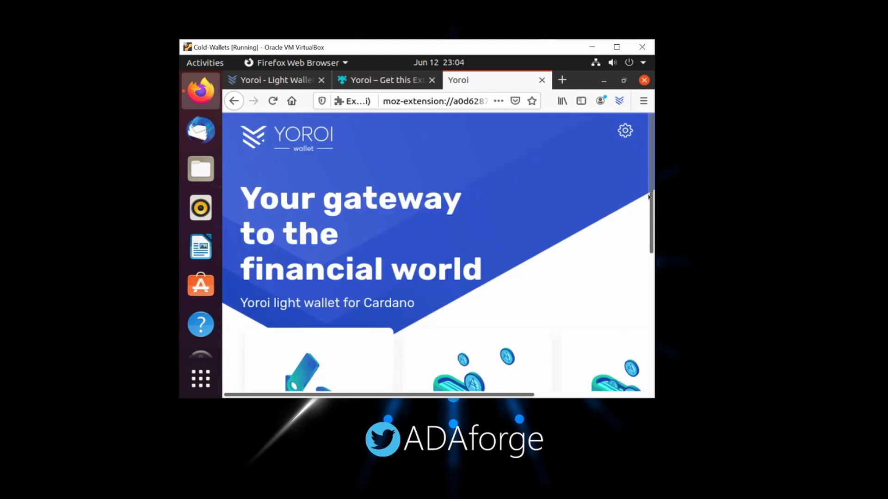
- Start creating a new regular Yoroi wallet instead of a paper wallet
{"action": "left_click_drag", "start_coordinate": [649, 198], "coordinate": [676, 309]}
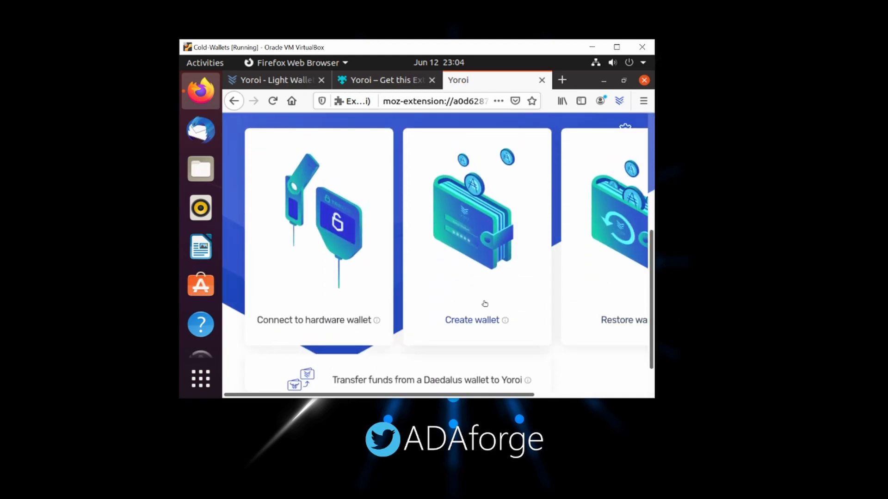
{"action": "left_click", "coordinate": [484, 304]}
{"action": "left_click", "coordinate": [383, 231]}
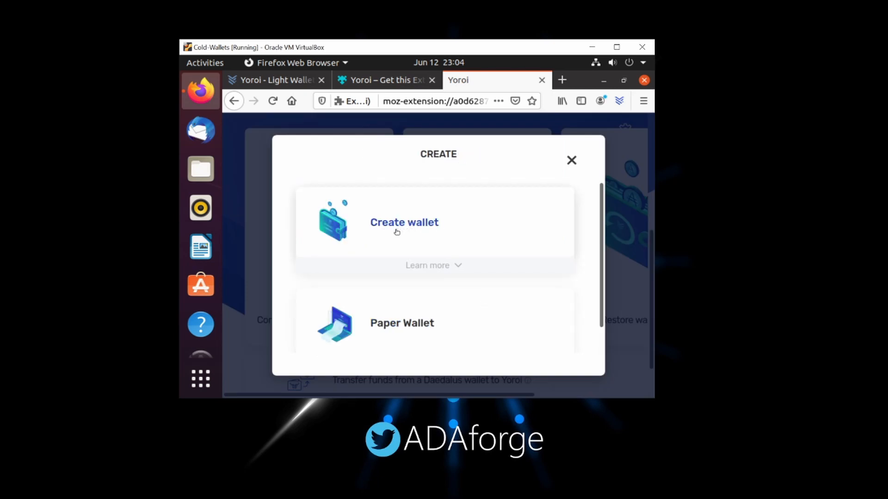
{"action": "left_click", "coordinate": [396, 232]}
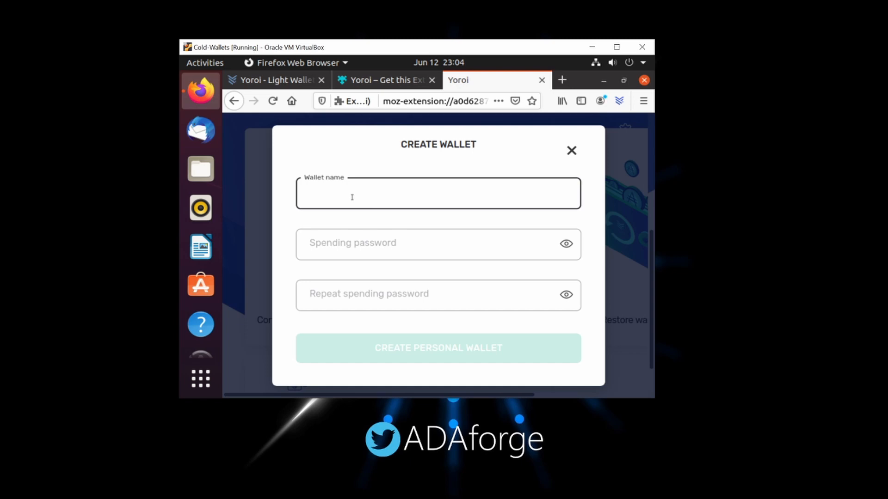
- Name the wallet ADAforge1, enter and repeat its spending password, and create the personal wallet
{"action": "type", "text": "ADAforge1"}
{"action": "left_click", "coordinate": [382, 244]}
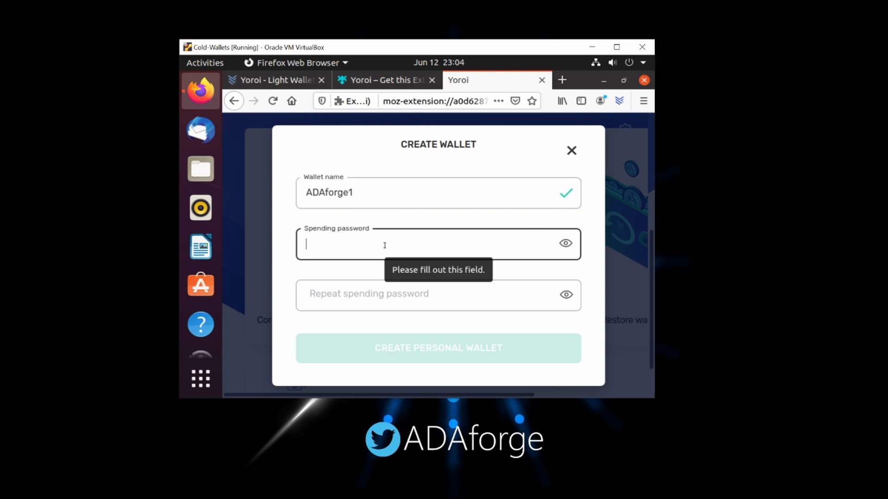
{"action": "type", "text": "********"}
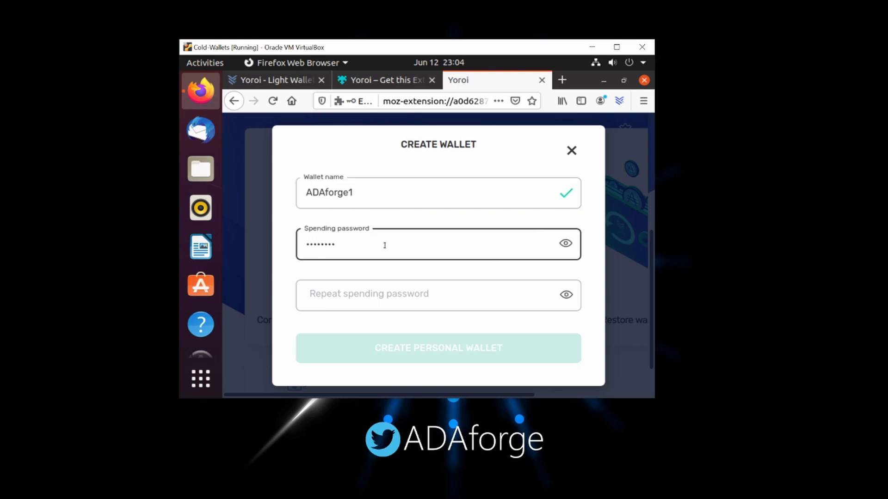
{"action": "type", "text": "****"}
{"action": "left_click", "coordinate": [439, 296]}
{"action": "type", "text": "****"}
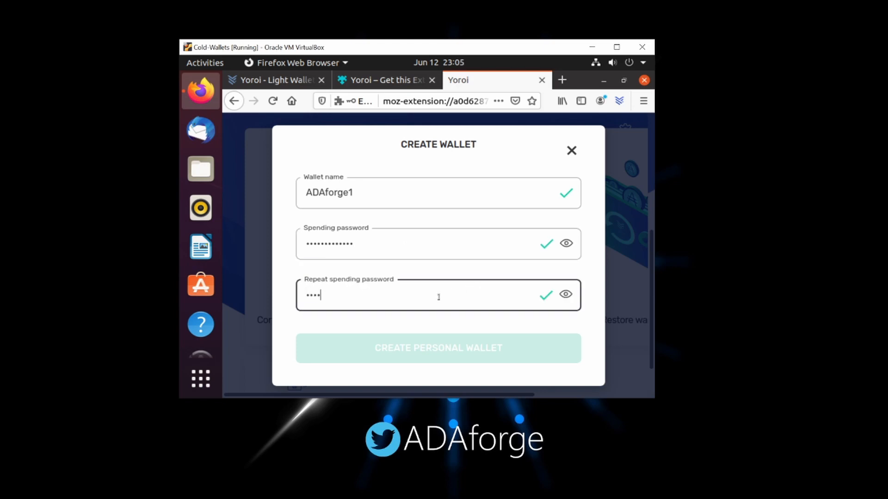
{"action": "type", "text": "*********"}
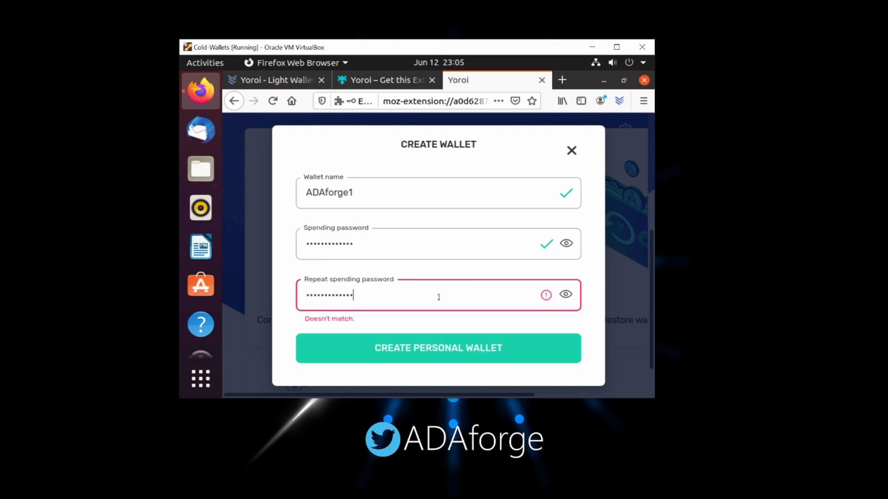
{"action": "left_click", "coordinate": [387, 345]}
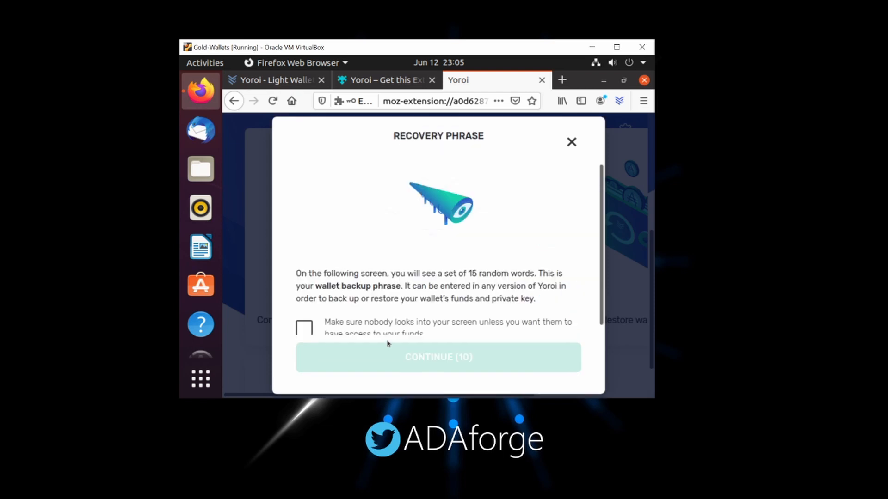
- Acknowledge the warning about nobody watching the screen and reveal the wallet's recovery phrase
{"action": "left_click", "coordinate": [304, 327]}
{"action": "scroll", "coordinate": [458, 311], "scroll_direction": "down", "scroll_amount": 1}
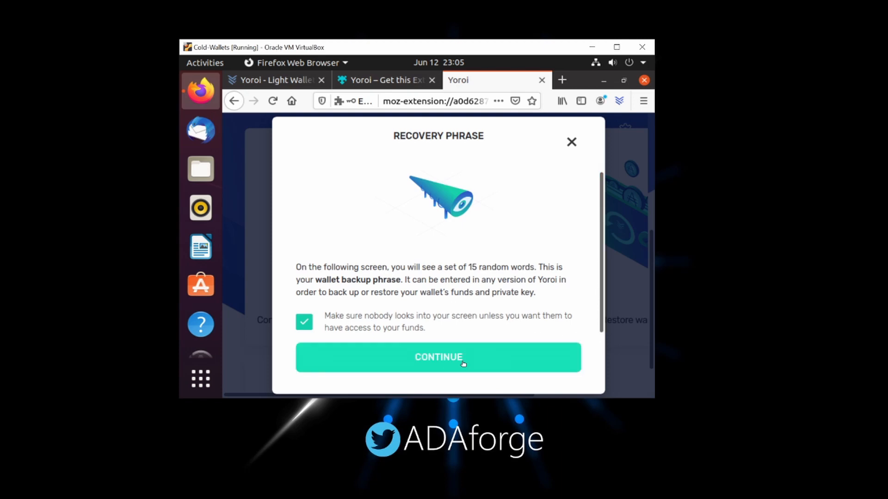
{"action": "left_click", "coordinate": [434, 365]}
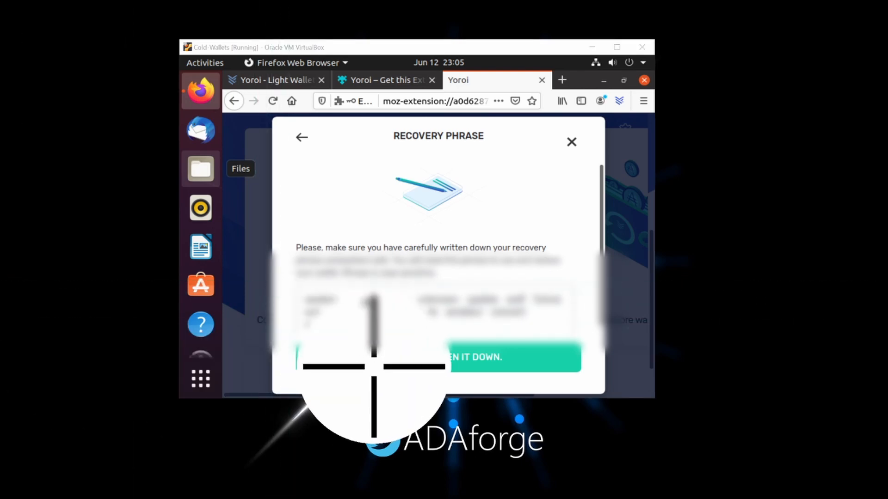
- Save a screenshot of the recovery phrase area as a PNG file and confirm that the phrase has been written down
{"action": "left_click_drag", "start_coordinate": [289, 281], "coordinate": [573, 338]}
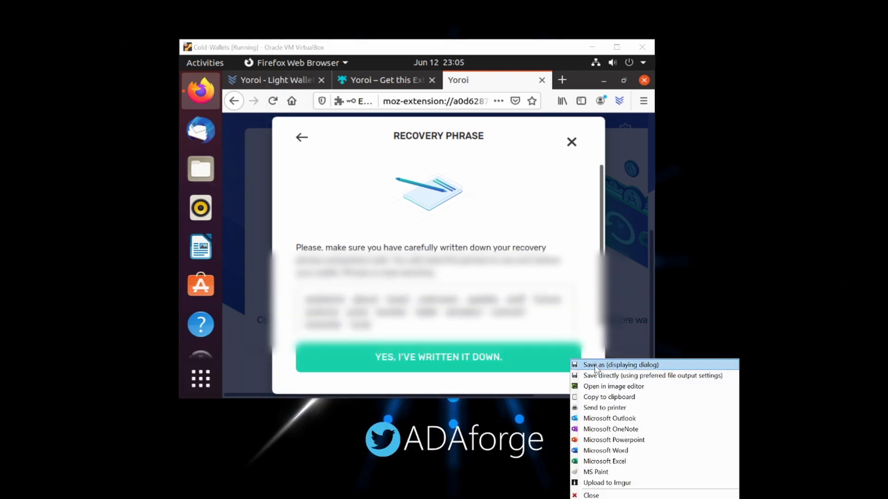
{"action": "left_click", "coordinate": [598, 365]}
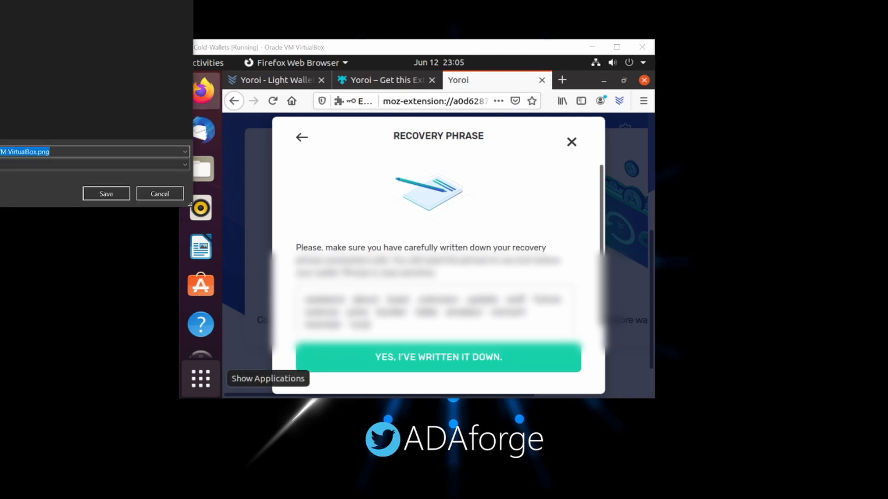
{"action": "left_click", "coordinate": [106, 194]}
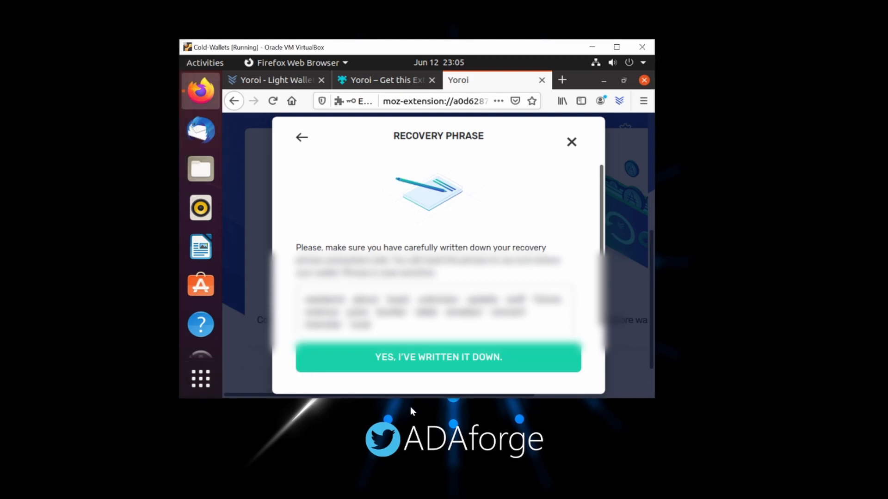
{"action": "left_click", "coordinate": [471, 351]}
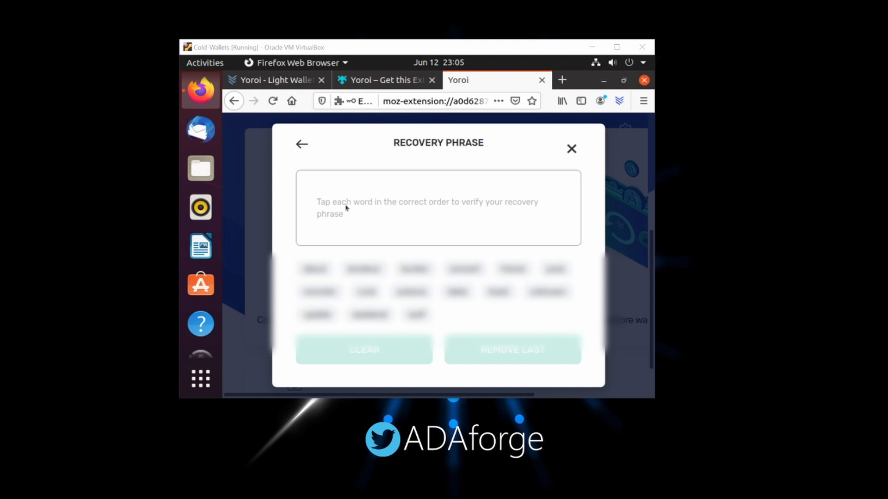
- Verify the recovery phrase by selecting all 15 words in the correct order
{"action": "left_click", "coordinate": [370, 316]}
{"action": "left_click", "coordinate": [315, 268]}
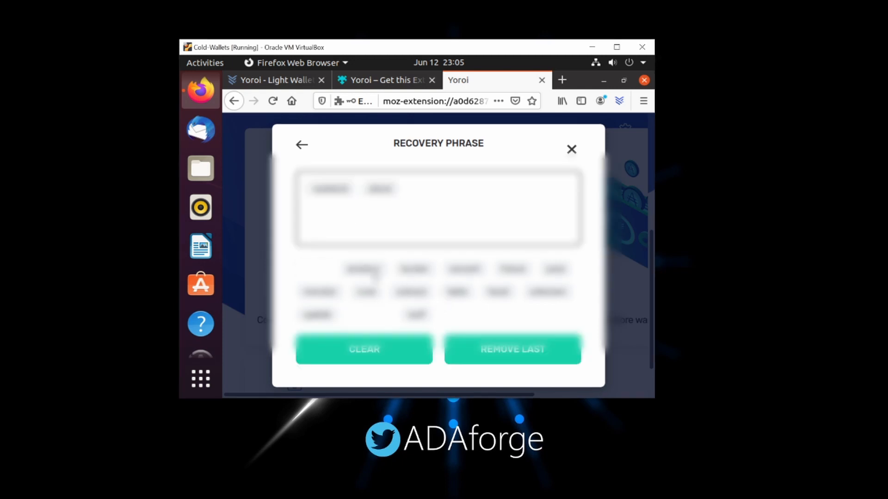
{"action": "left_click", "coordinate": [498, 292]}
{"action": "left_click", "coordinate": [547, 291]}
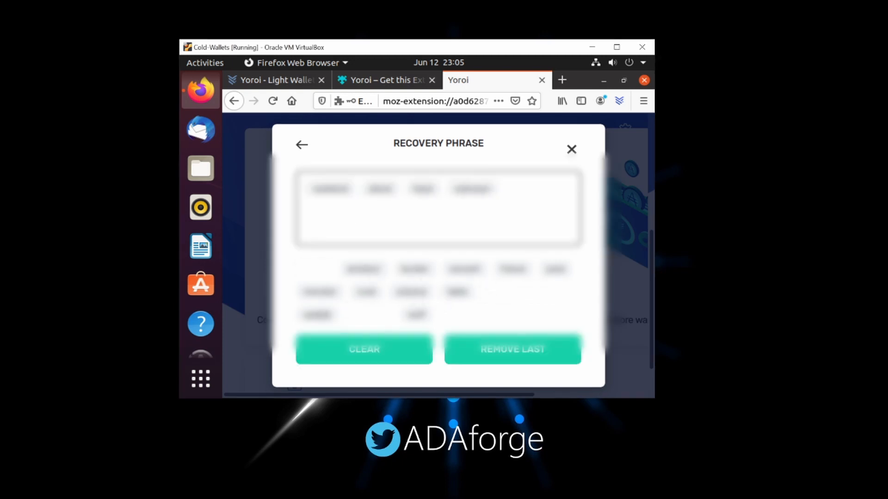
{"action": "left_click", "coordinate": [317, 315]}
{"action": "left_click", "coordinate": [416, 315]}
{"action": "left_click", "coordinate": [513, 269]}
{"action": "left_click", "coordinate": [412, 292]}
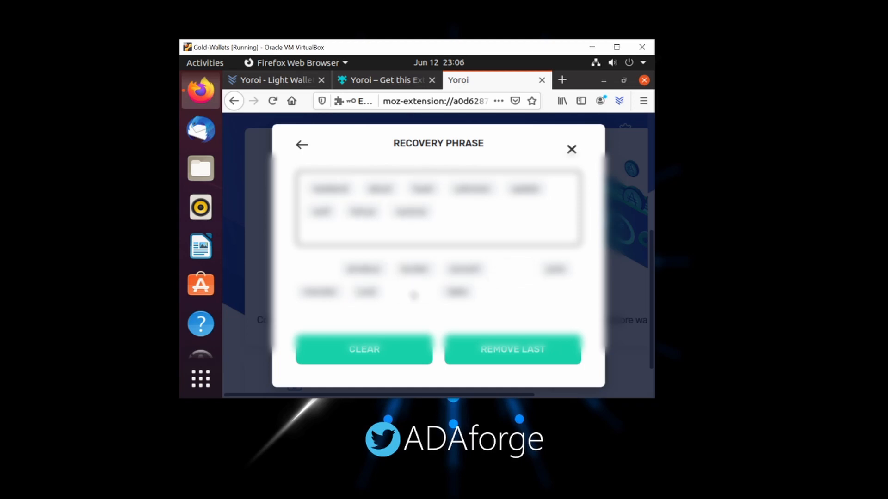
{"action": "left_click", "coordinate": [555, 269]}
{"action": "left_click", "coordinate": [414, 268]}
{"action": "left_click", "coordinate": [458, 292]}
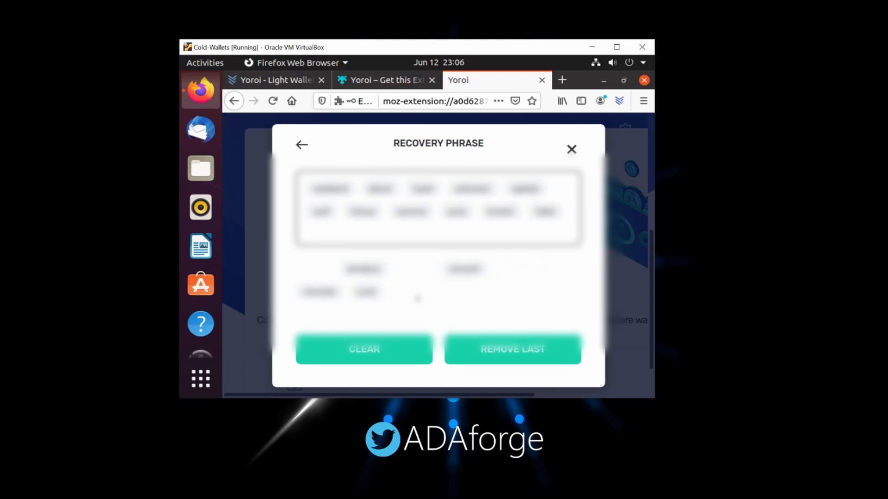
{"action": "left_click", "coordinate": [363, 269]}
{"action": "left_click", "coordinate": [465, 269]}
{"action": "left_click", "coordinate": [319, 291]}
{"action": "left_click", "coordinate": [365, 292]}
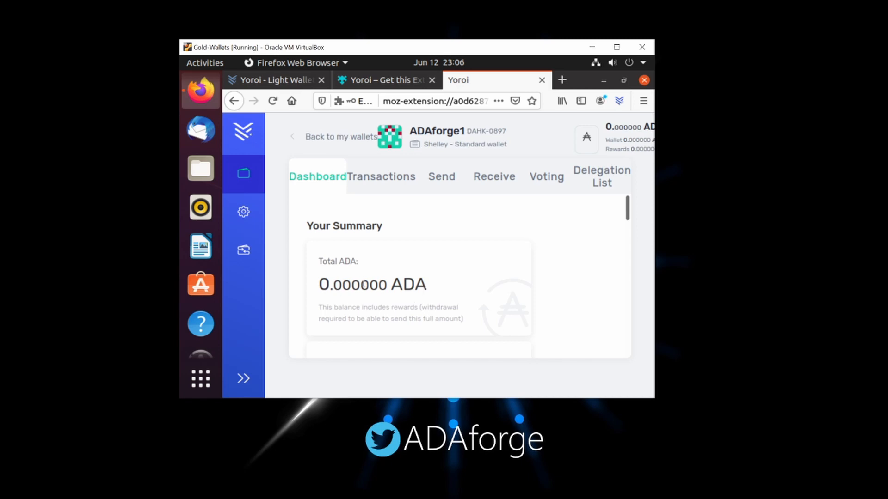
- Browse the stake pools in ADAforge1's delegation list and return to the wallets overview
{"action": "left_click", "coordinate": [596, 177]}
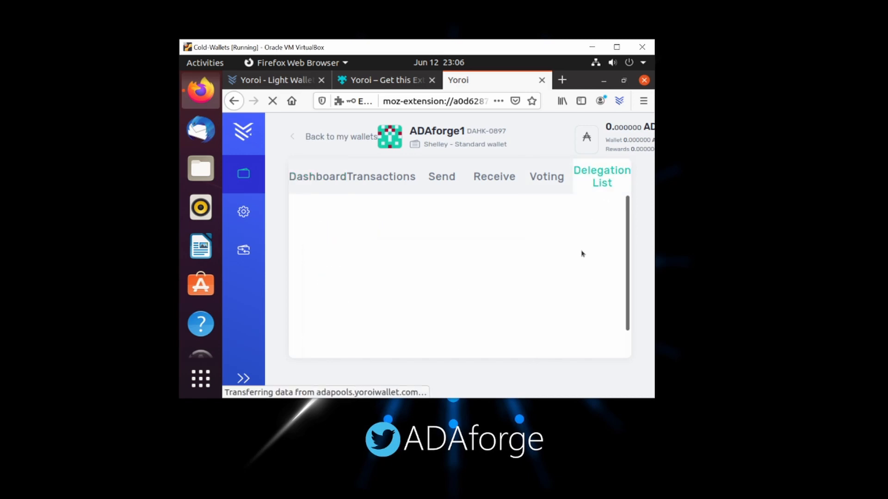
{"action": "scroll", "coordinate": [504, 303], "scroll_direction": "down", "scroll_amount": 2}
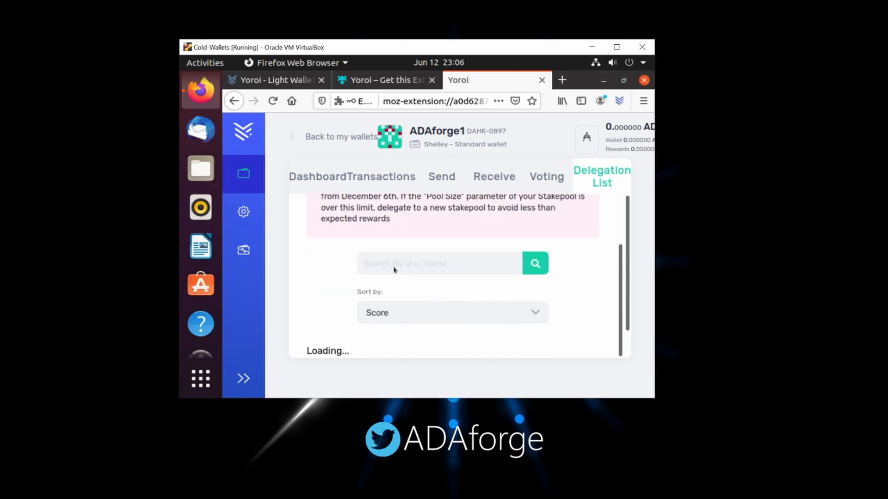
{"action": "scroll", "coordinate": [436, 286], "scroll_direction": "up", "scroll_amount": 2}
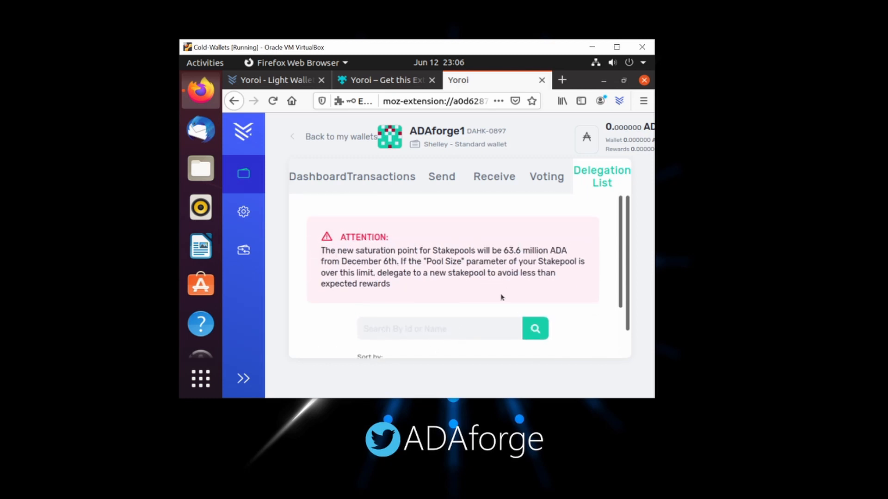
{"action": "scroll", "coordinate": [501, 296], "scroll_direction": "down", "scroll_amount": 6}
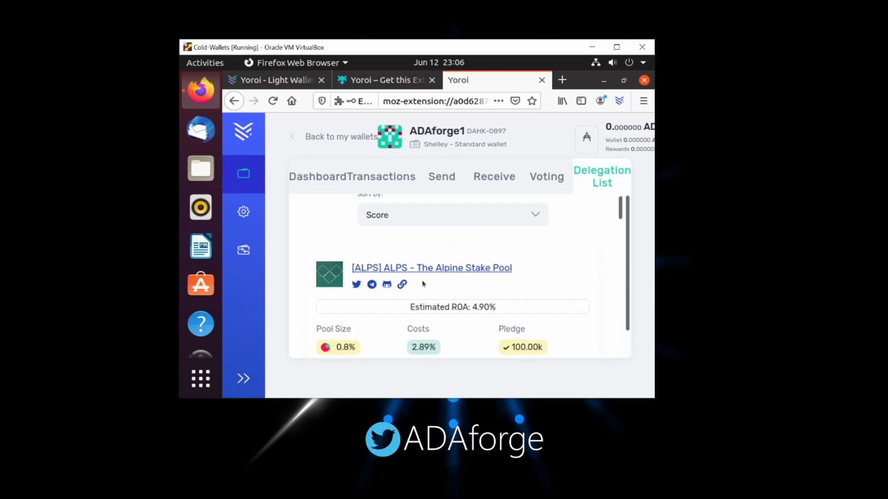
{"action": "scroll", "coordinate": [421, 284], "scroll_direction": "down", "scroll_amount": 4}
{"action": "scroll", "coordinate": [380, 194], "scroll_direction": "up", "scroll_amount": 7}
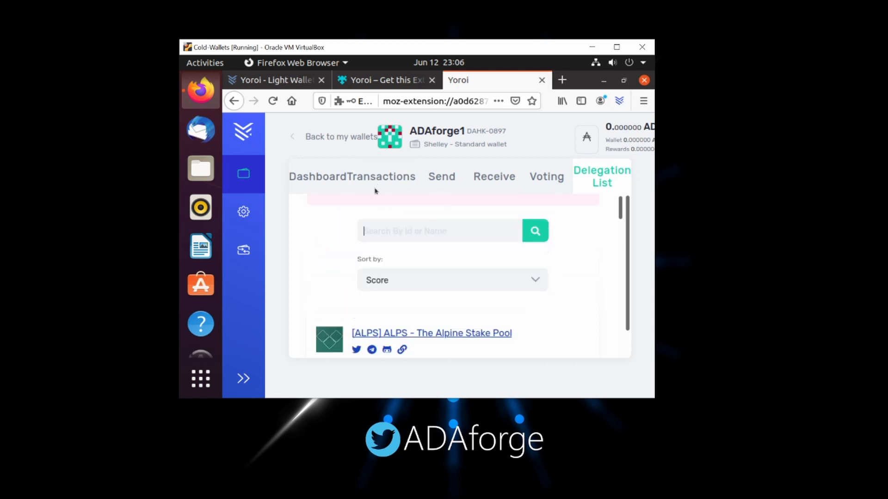
{"action": "left_click", "coordinate": [319, 139]}
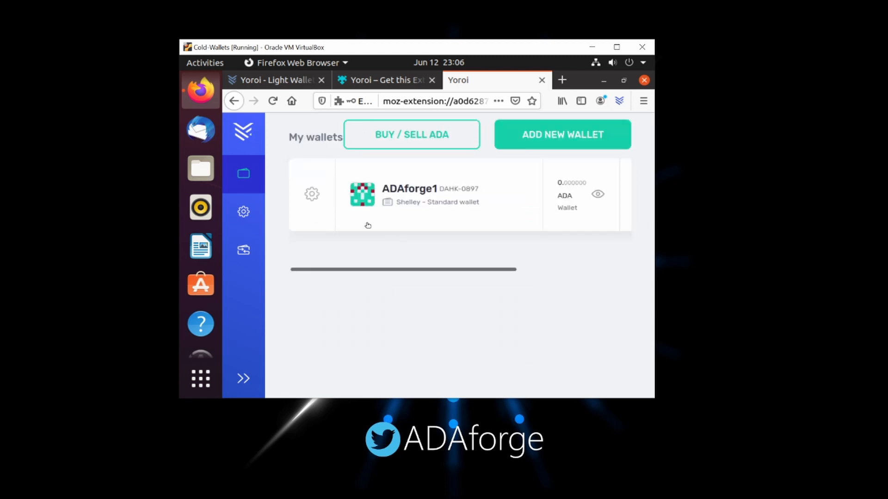
- Start creating another standard wallet and name it ADAforge2
{"action": "left_click", "coordinate": [556, 144]}
{"action": "scroll", "coordinate": [549, 279], "scroll_direction": "down", "scroll_amount": 3}
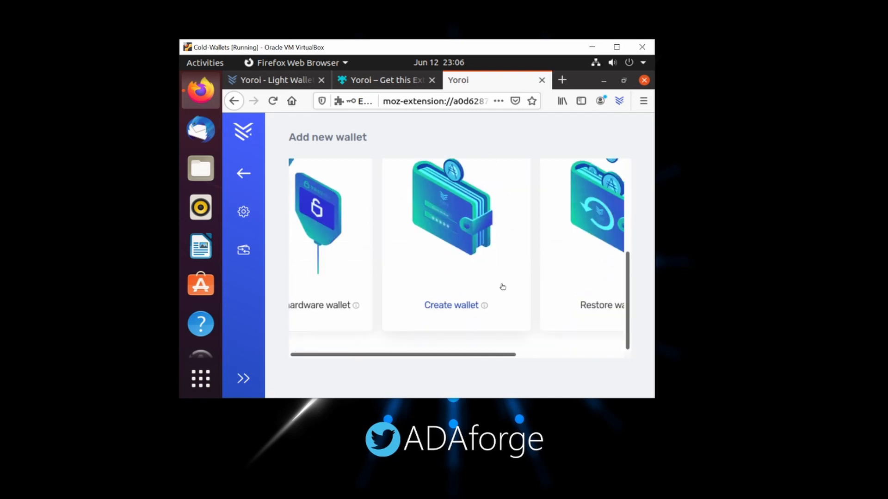
{"action": "left_click", "coordinate": [456, 268]}
{"action": "left_click", "coordinate": [415, 252]}
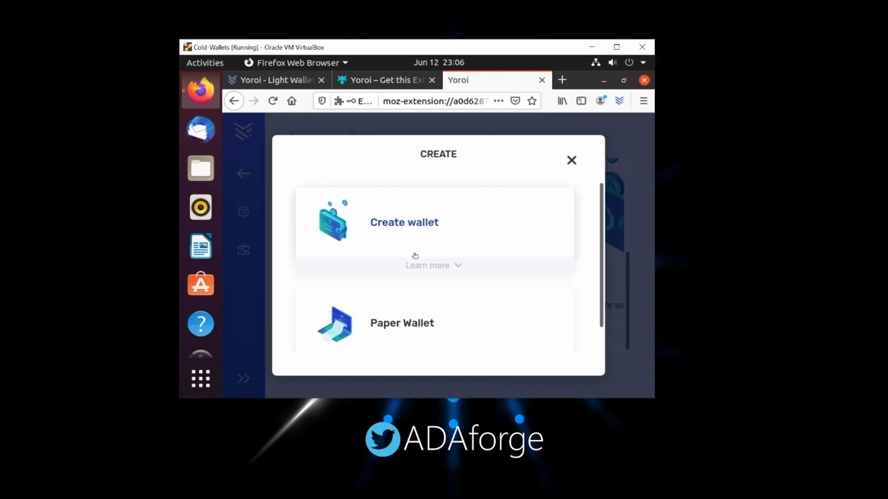
{"action": "left_click", "coordinate": [403, 228]}
{"action": "type", "text": "Ada"}
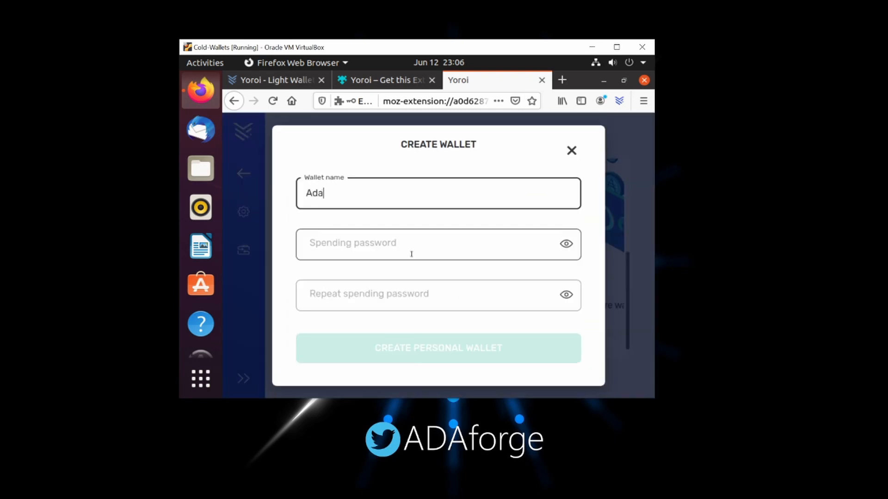
{"action": "key", "text": "BackSpace"}
{"action": "key", "text": "BackSpace"}
{"action": "type", "text": "DAf"}
{"action": "key", "text": "BackSpace"}
{"action": "type", "text": "forge2"}
- Enter and repeat the spending password for ADAforge2 and create the personal wallet
{"action": "left_click", "coordinate": [411, 254]}
{"action": "type", "text": "••••"}
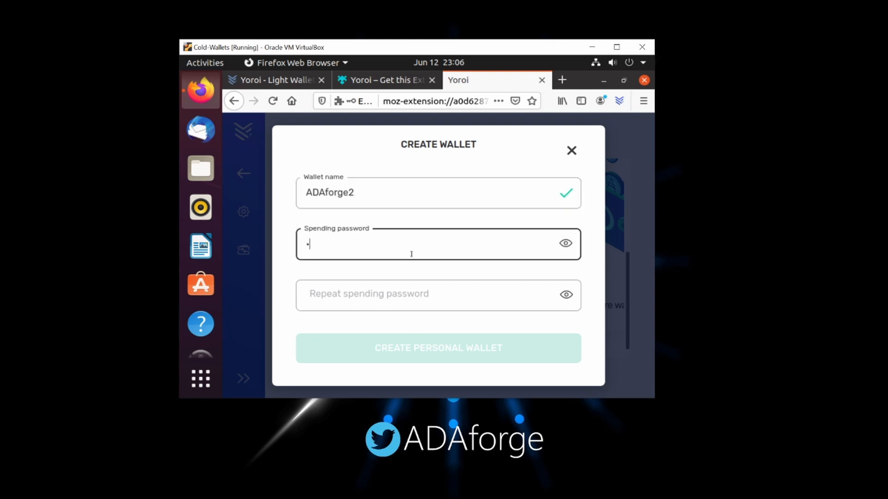
{"action": "type", "text": "•••••••••"}
{"action": "key", "text": "Tab"}
{"action": "type", "text": "••••"}
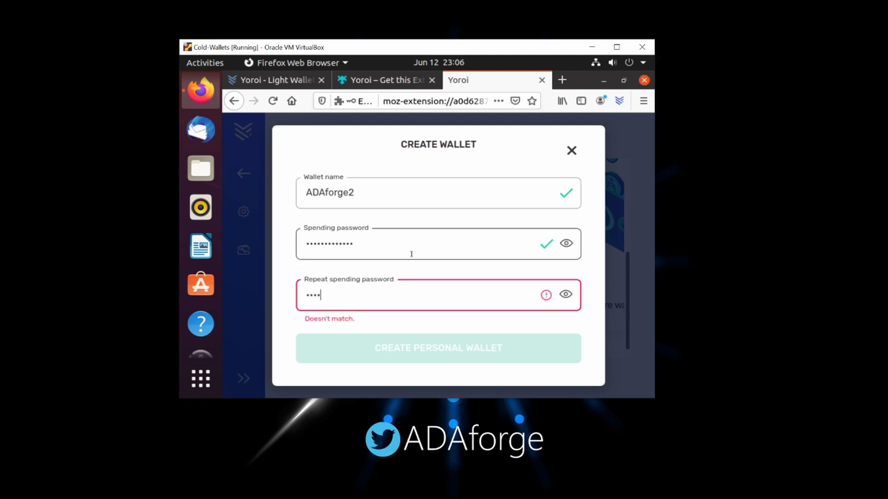
{"action": "type", "text": "••••••••"}
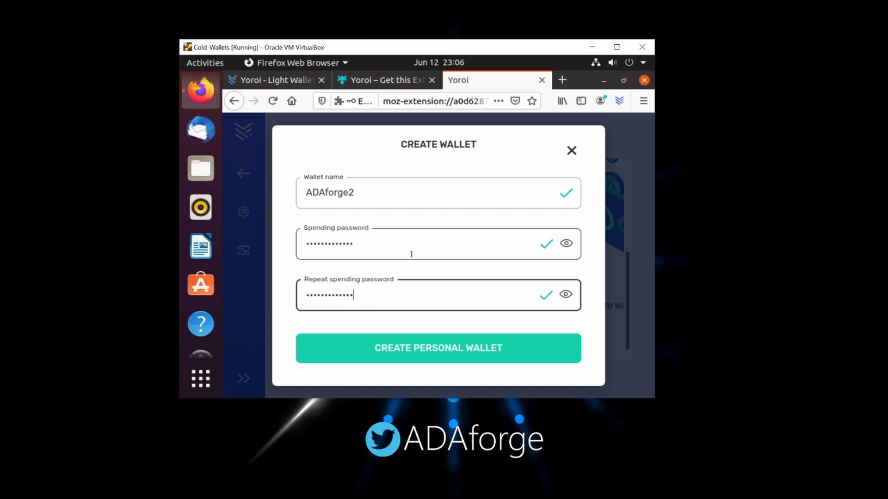
{"action": "left_click", "coordinate": [400, 351]}
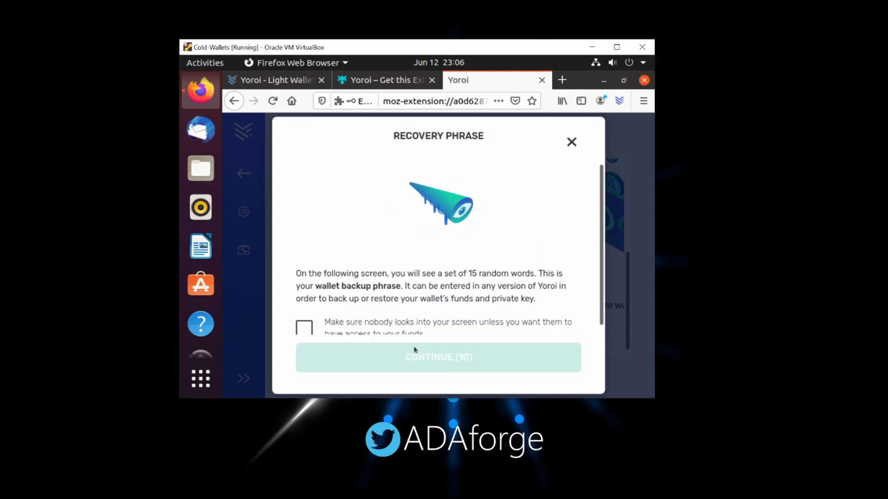
- Acknowledge the screen privacy warning, proceed through the recovery phrase setup, accept both secret key and backup statements, and confirm
{"action": "scroll", "coordinate": [346, 326], "scroll_direction": "down", "scroll_amount": 1}
{"action": "left_click", "coordinate": [305, 322]}
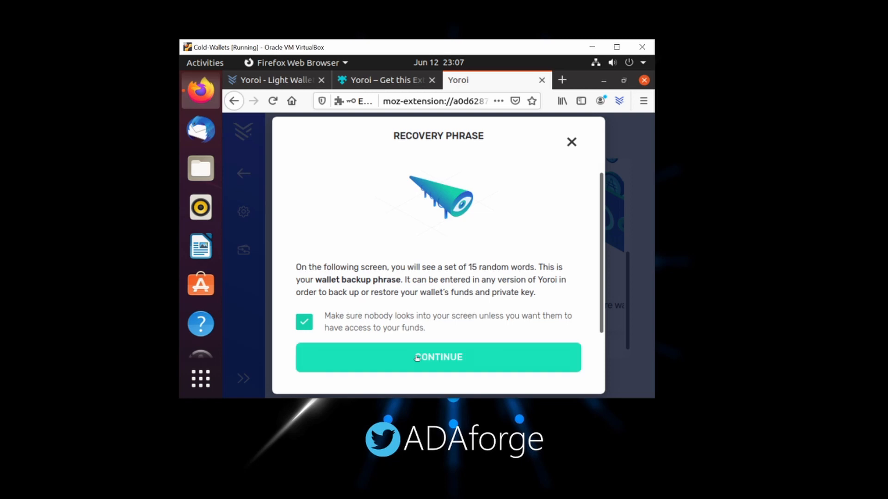
{"action": "left_click", "coordinate": [417, 358]}
{"action": "left_click", "coordinate": [302, 236]}
{"action": "left_click", "coordinate": [304, 274]}
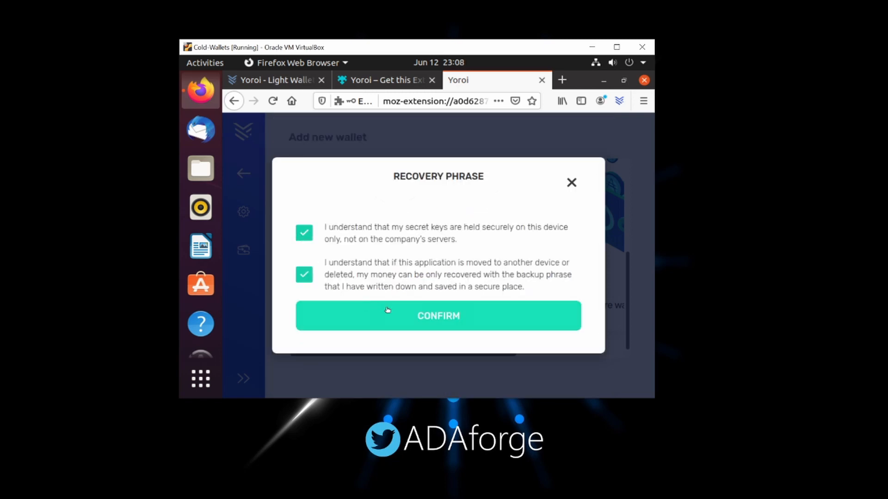
{"action": "left_click", "coordinate": [411, 315]}
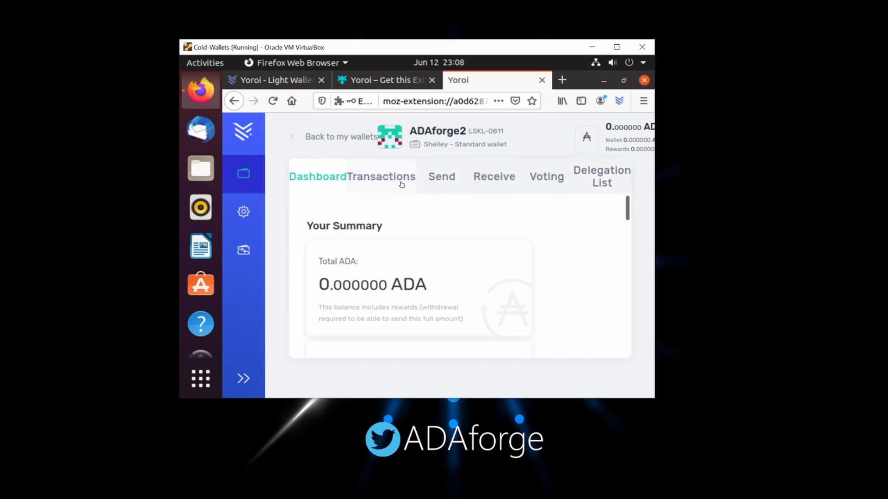
- Copy the external receiving address of the ADAforge1 wallet
{"action": "left_click", "coordinate": [494, 176]}
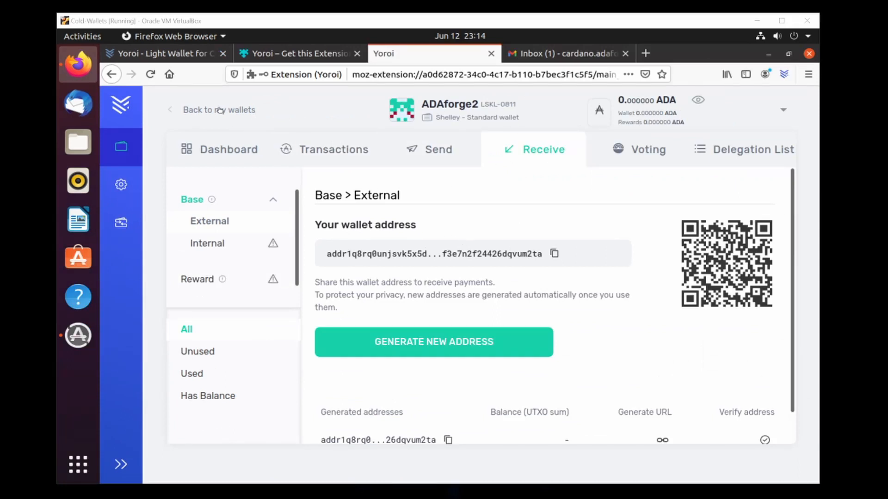
{"action": "left_click", "coordinate": [220, 110]}
{"action": "left_click", "coordinate": [393, 170]}
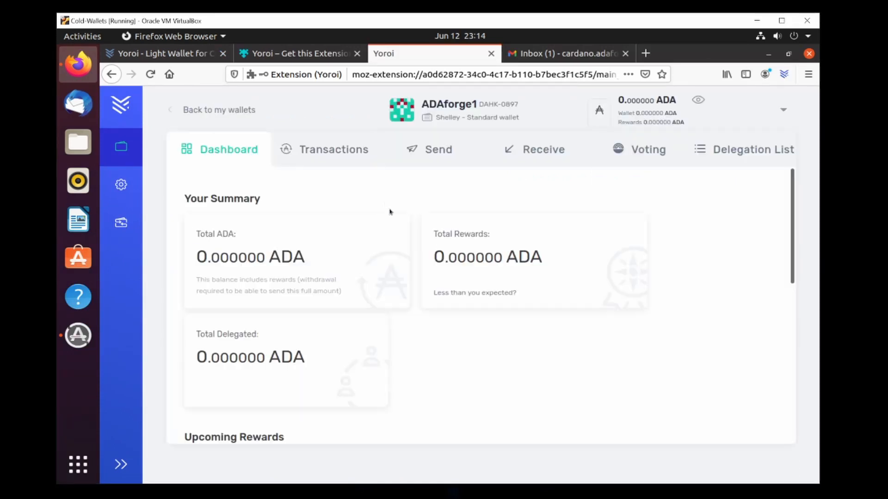
{"action": "left_click", "coordinate": [527, 150]}
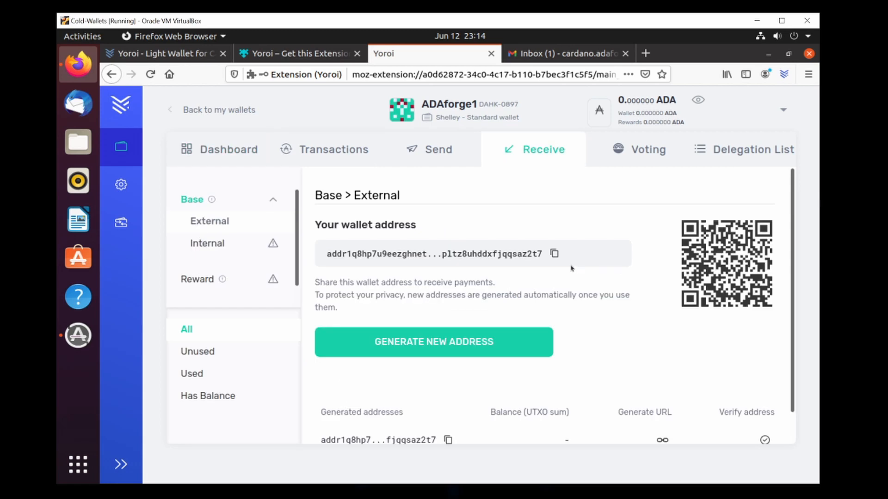
{"action": "left_click", "coordinate": [554, 253]}
- Copy the external receiving address of the ADAforge2 wallet
{"action": "left_click", "coordinate": [189, 112]}
{"action": "left_click", "coordinate": [345, 235]}
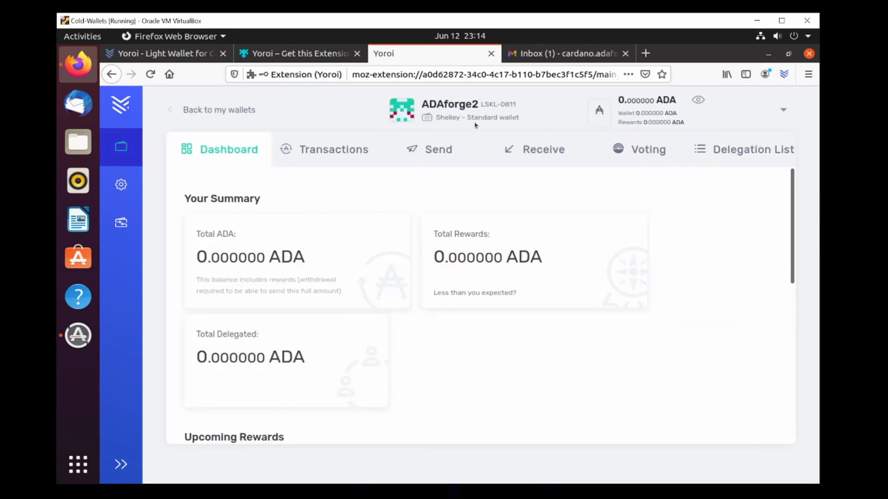
{"action": "left_click", "coordinate": [541, 151]}
{"action": "left_click", "coordinate": [556, 255]}
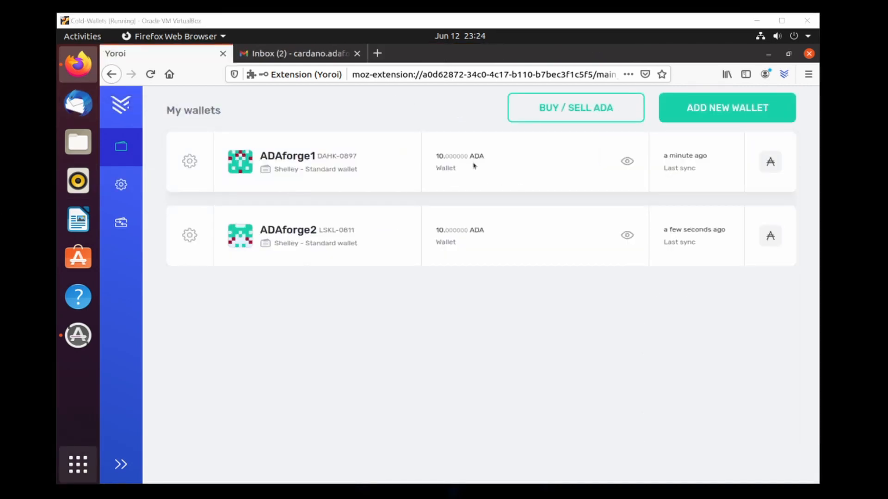
- Examine the stake pools in ADAforge1's delegation list, comparing their estimated ROA, pool size, costs and pledge
{"action": "left_click", "coordinate": [328, 159]}
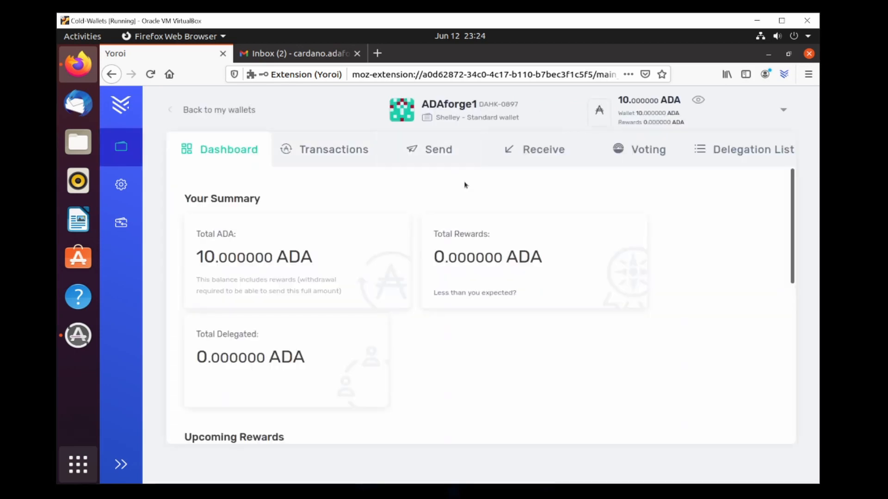
{"action": "left_click", "coordinate": [741, 156]}
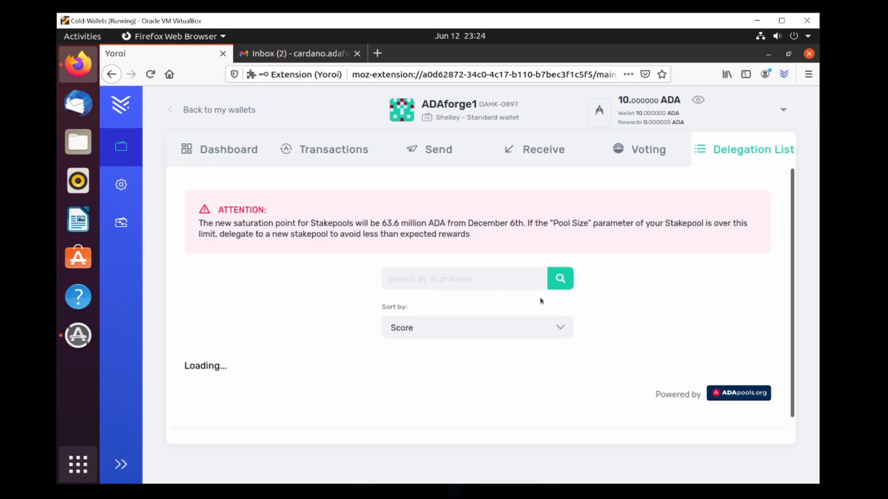
{"action": "scroll", "coordinate": [462, 324], "scroll_direction": "down", "scroll_amount": 1}
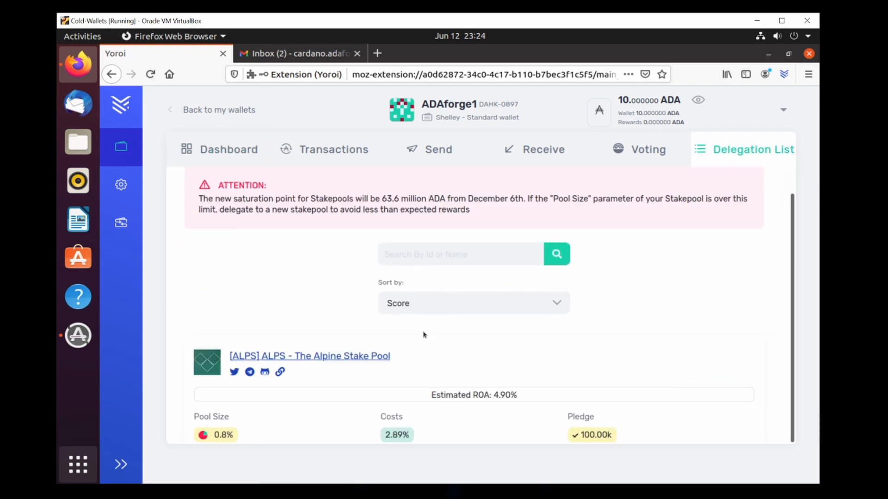
{"action": "scroll", "coordinate": [414, 325], "scroll_direction": "down", "scroll_amount": 12}
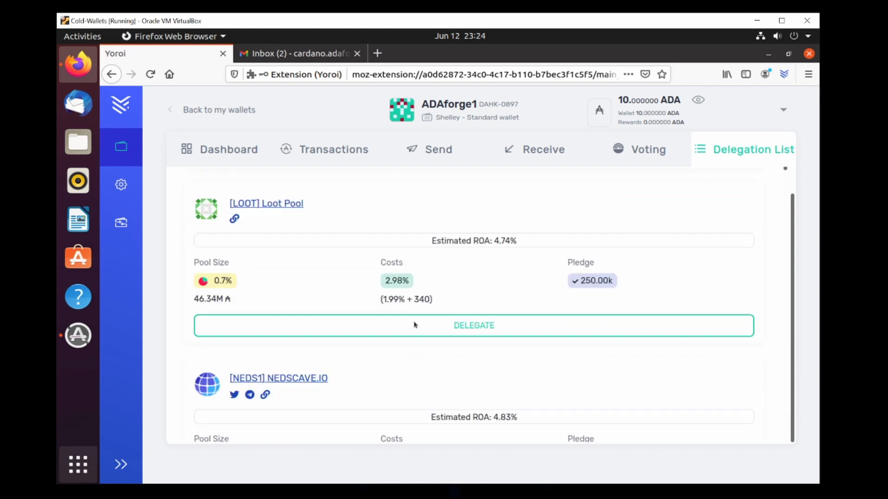
{"action": "scroll", "coordinate": [412, 325], "scroll_direction": "up", "scroll_amount": 10}
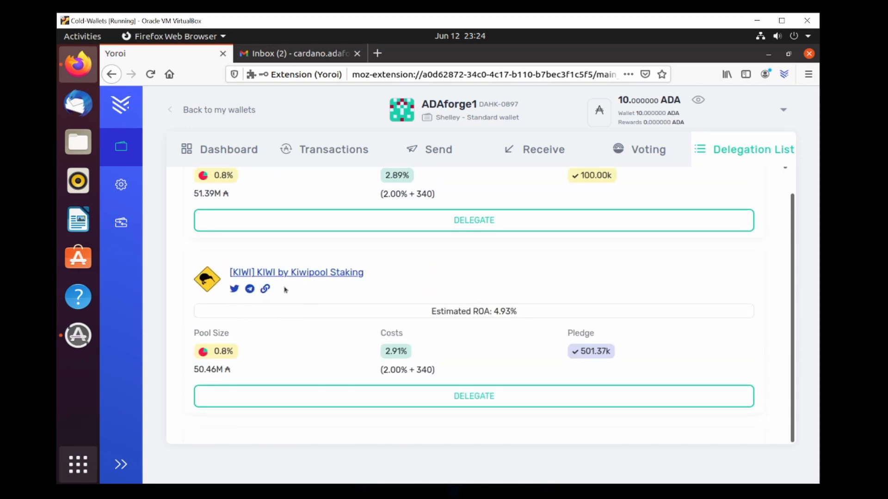
{"action": "scroll", "coordinate": [359, 340], "scroll_direction": "down", "scroll_amount": 5}
{"action": "scroll", "coordinate": [359, 340], "scroll_direction": "down", "scroll_amount": 8}
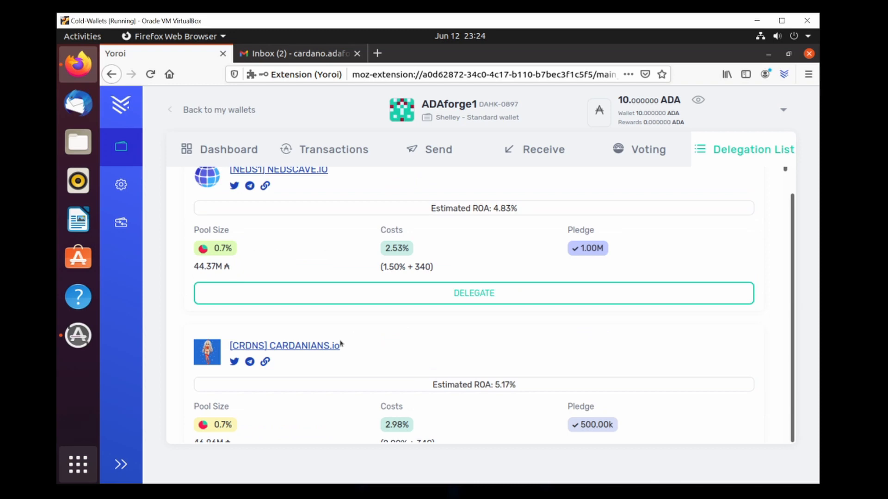
{"action": "scroll", "coordinate": [333, 352], "scroll_direction": "down", "scroll_amount": 8}
{"action": "scroll", "coordinate": [335, 351], "scroll_direction": "up", "scroll_amount": 20}
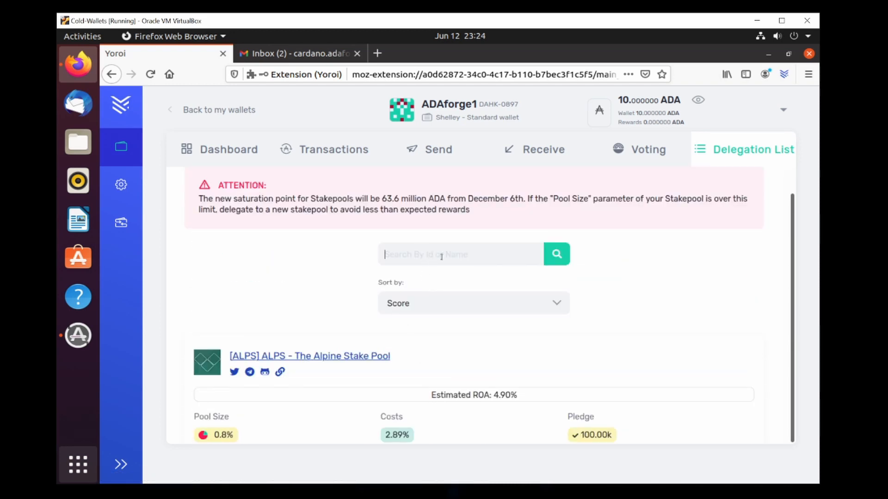
- Search the stake pools for "sion" and choose [SION] ANGEL stake pool #2 for delegation
{"action": "left_click", "coordinate": [457, 259]}
{"action": "type", "text": "sion"}
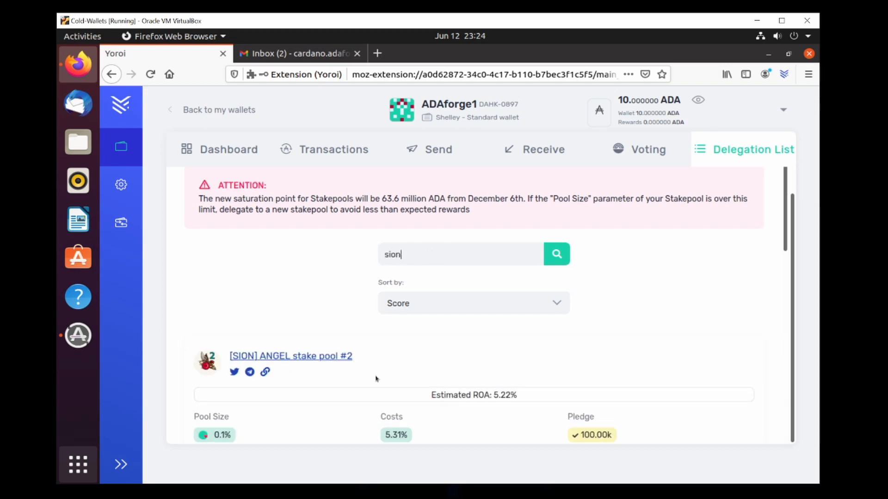
{"action": "scroll", "coordinate": [377, 376], "scroll_direction": "down", "scroll_amount": 2}
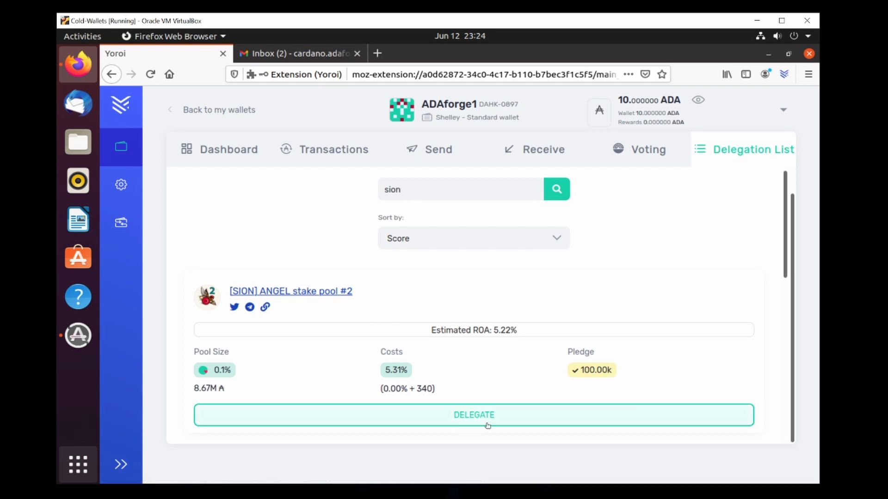
{"action": "left_click", "coordinate": [456, 417]}
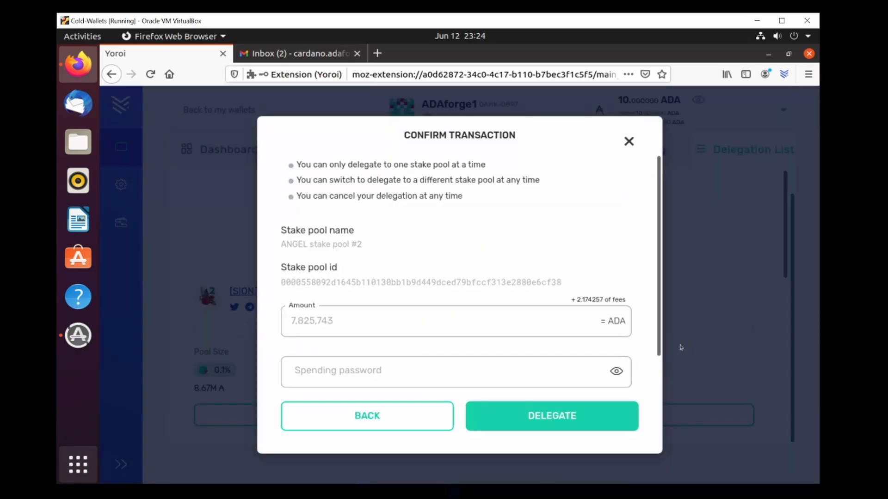
- Enter the spending password, check the transaction fees and confirm ADAforge1's delegation to ANGEL stake pool #2
{"action": "left_click", "coordinate": [362, 370]}
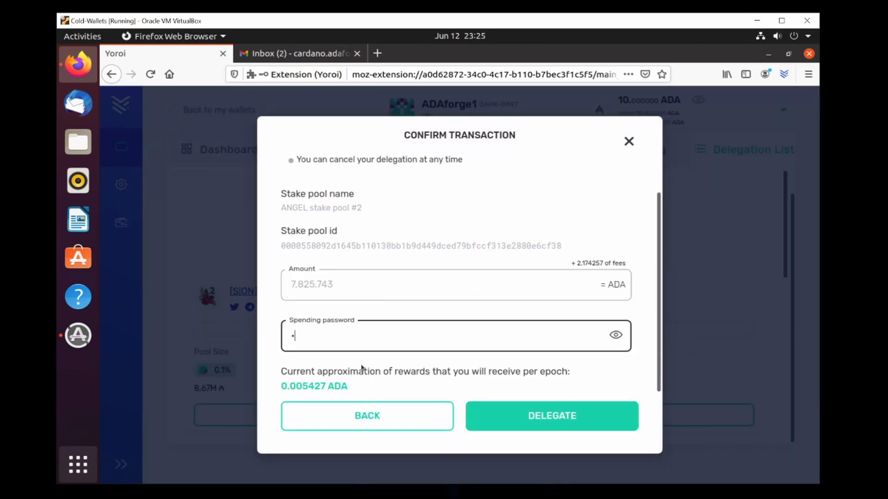
{"action": "type", "text": "•••••••••••"}
{"action": "left_click", "coordinate": [509, 411]}
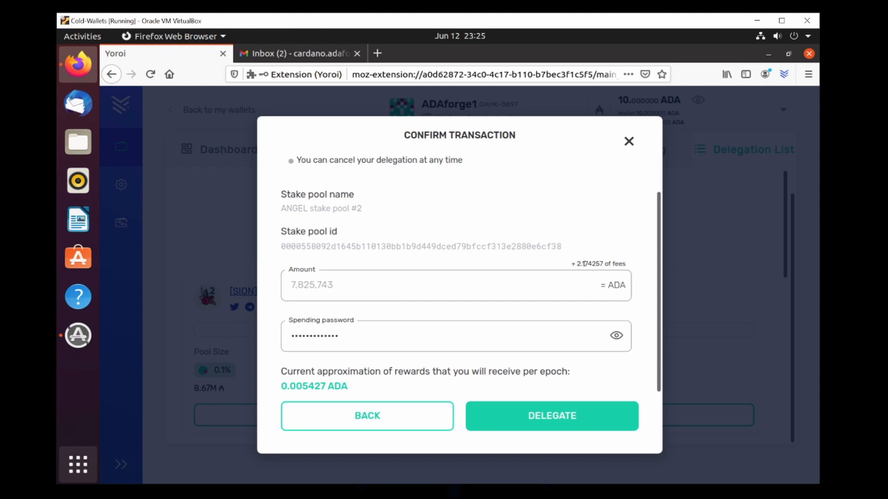
{"action": "left_click_drag", "start_coordinate": [582, 264], "coordinate": [596, 264]}
{"action": "left_click", "coordinate": [580, 264]}
{"action": "left_click", "coordinate": [511, 425]}
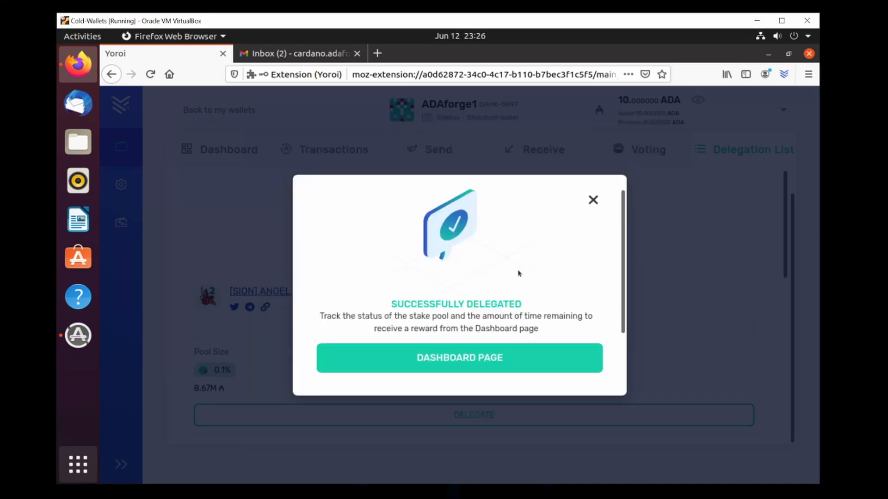
- Check the delegation's status in ADAforge1's dashboard summary, upcoming rewards and transaction history
{"action": "left_click", "coordinate": [479, 359]}
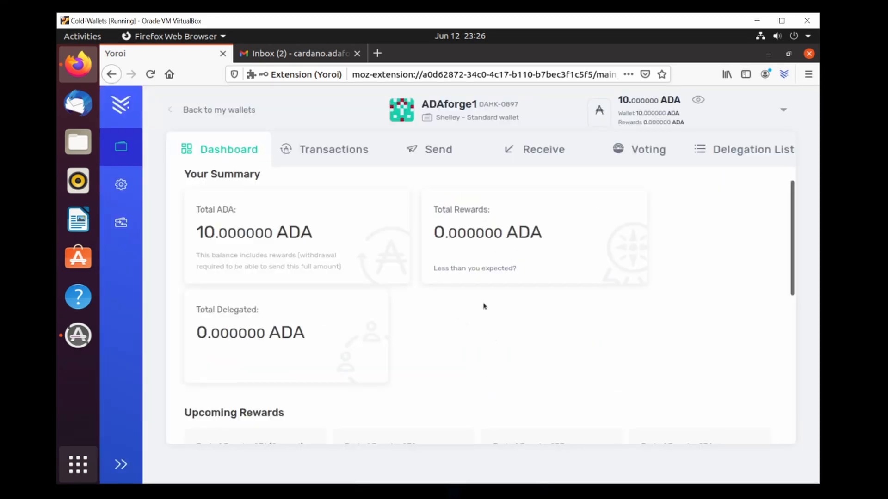
{"action": "left_click", "coordinate": [733, 149]}
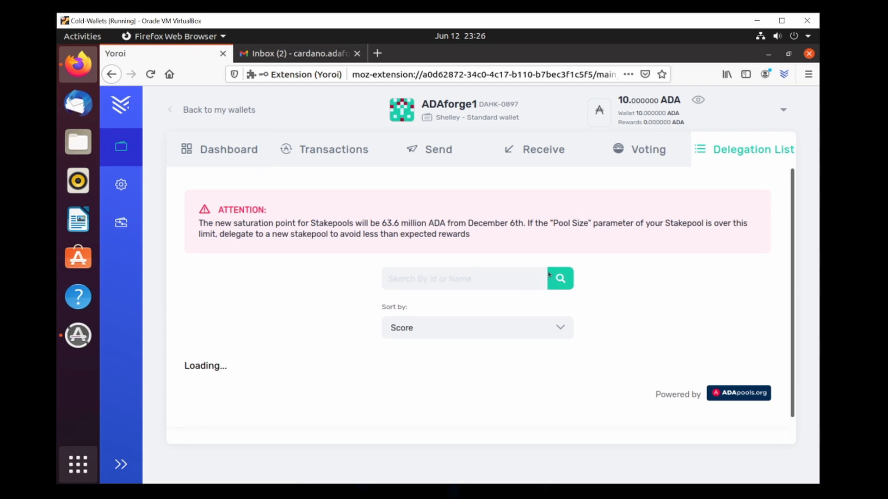
{"action": "scroll", "coordinate": [504, 297], "scroll_direction": "down", "scroll_amount": 1}
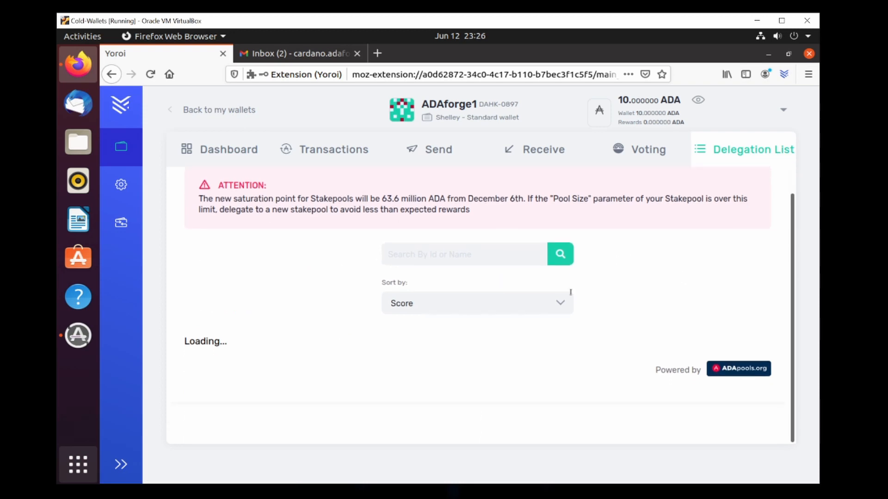
{"action": "left_click", "coordinate": [230, 154]}
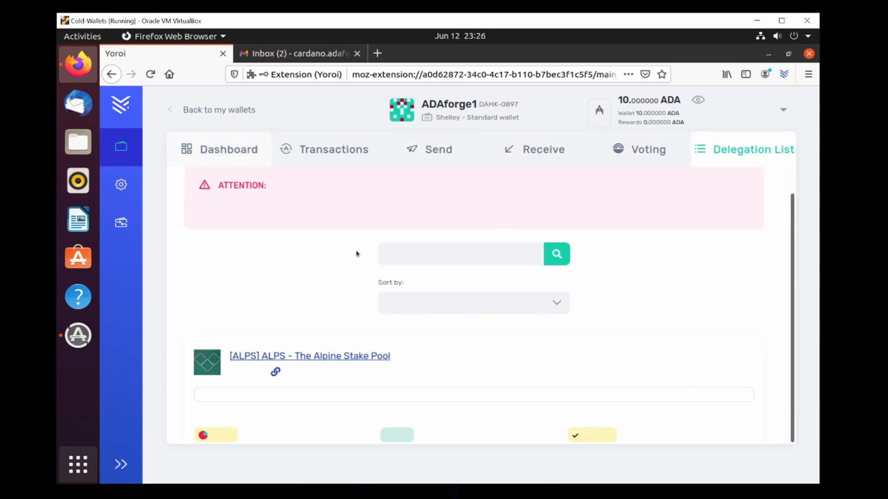
{"action": "scroll", "coordinate": [408, 309], "scroll_direction": "down", "scroll_amount": 3}
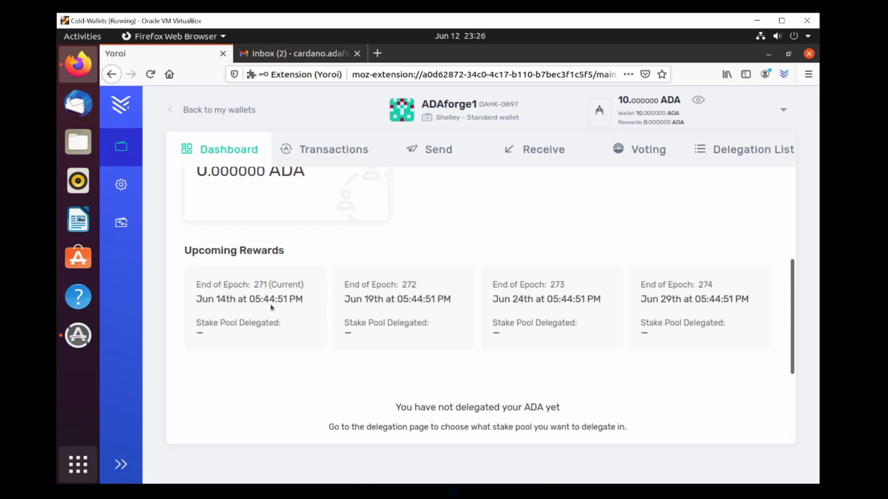
{"action": "scroll", "coordinate": [300, 310], "scroll_direction": "up", "scroll_amount": 1}
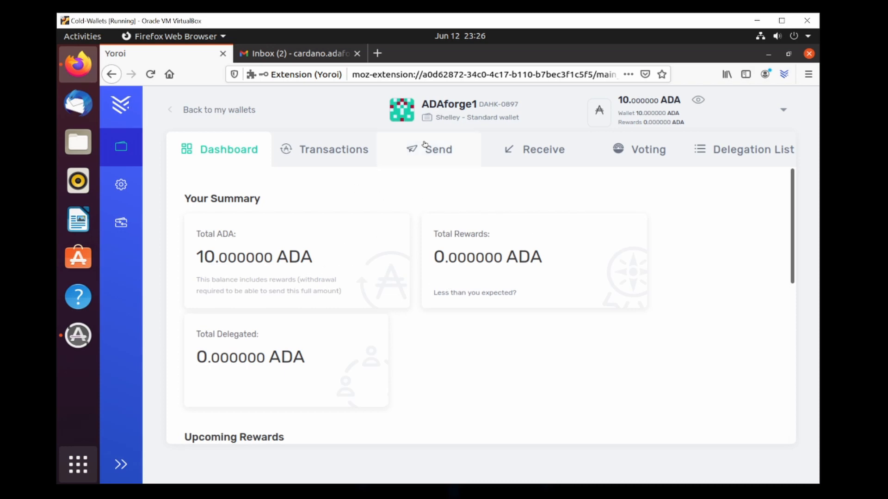
{"action": "left_click", "coordinate": [372, 158]}
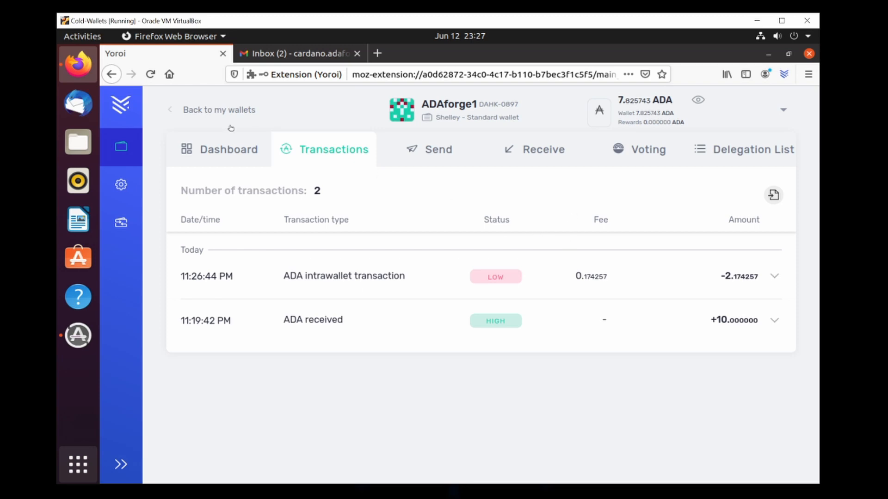
- Review which stake pool is assigned to each of ADAforge1's upcoming epoch rewards
{"action": "left_click", "coordinate": [226, 150]}
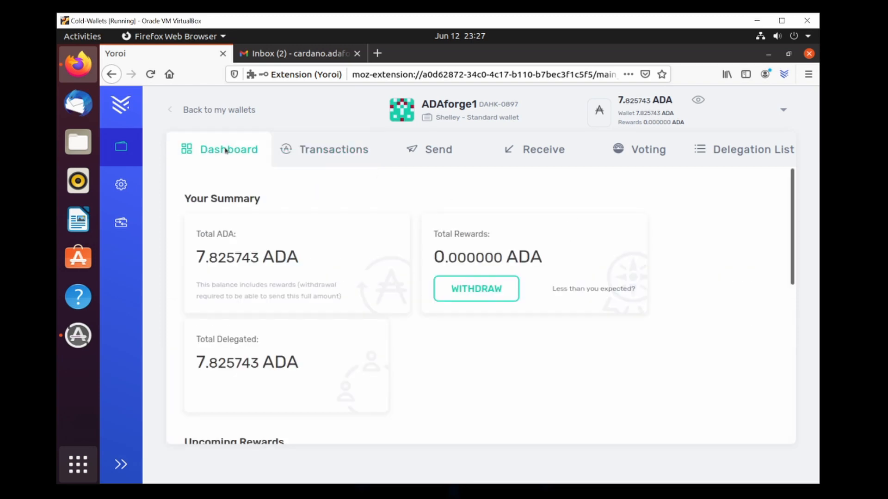
{"action": "scroll", "coordinate": [271, 247], "scroll_direction": "down", "scroll_amount": 5}
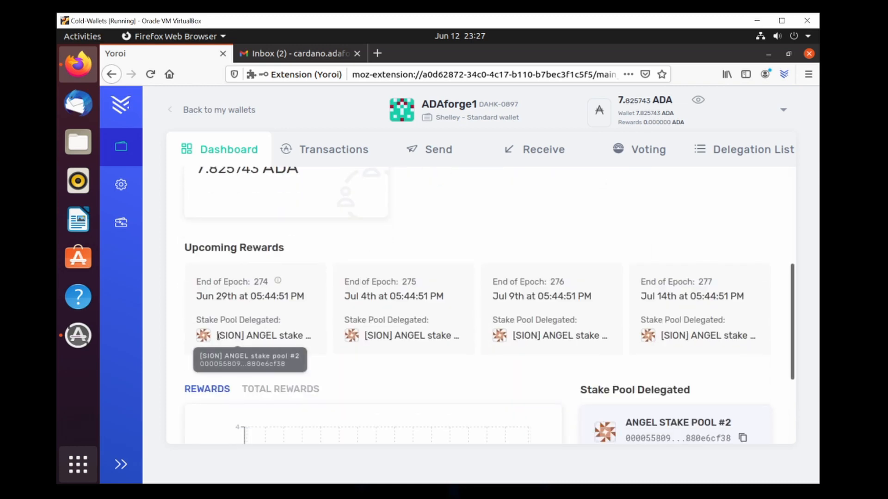
{"action": "left_click_drag", "start_coordinate": [219, 336], "coordinate": [272, 336]}
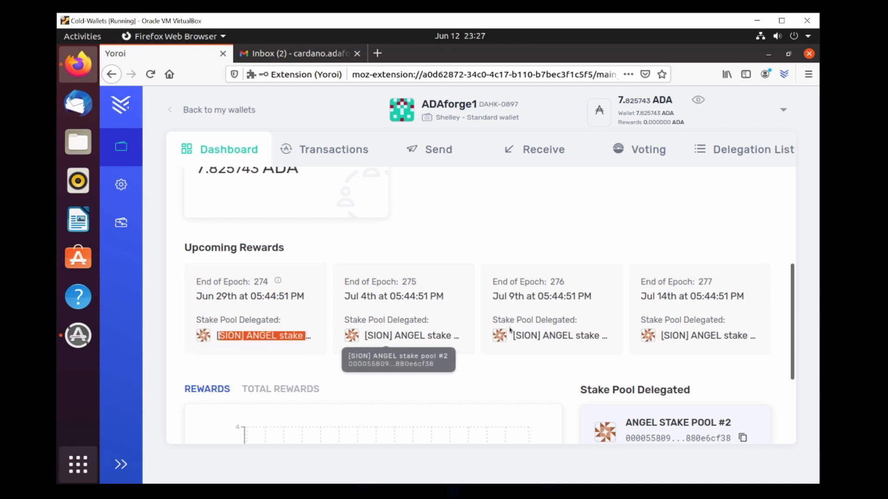
{"action": "scroll", "coordinate": [502, 356], "scroll_direction": "up", "scroll_amount": 5}
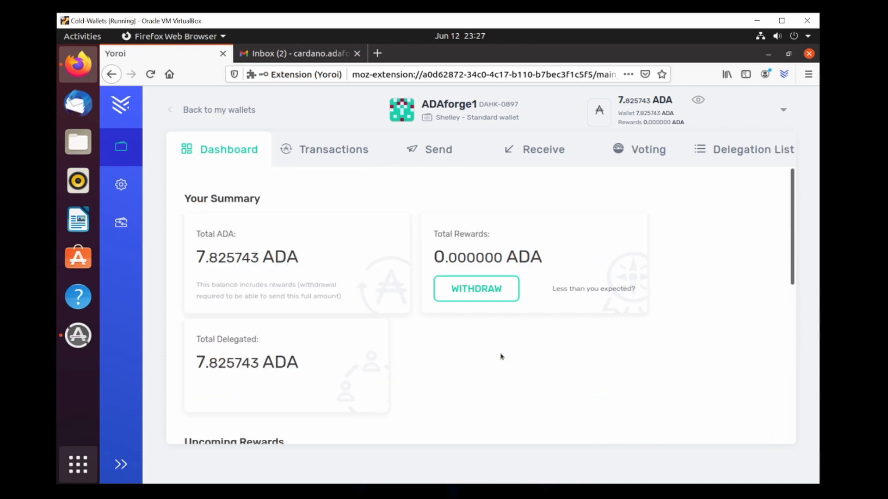
- Open the ADAforge2 wallet's delegation list and search its stake pools for "coco"
{"action": "left_click", "coordinate": [208, 110]}
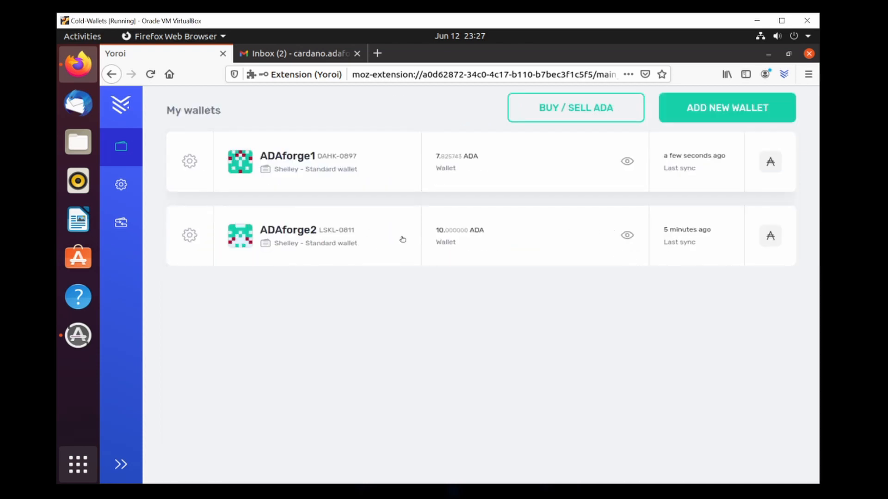
{"action": "left_click", "coordinate": [335, 240]}
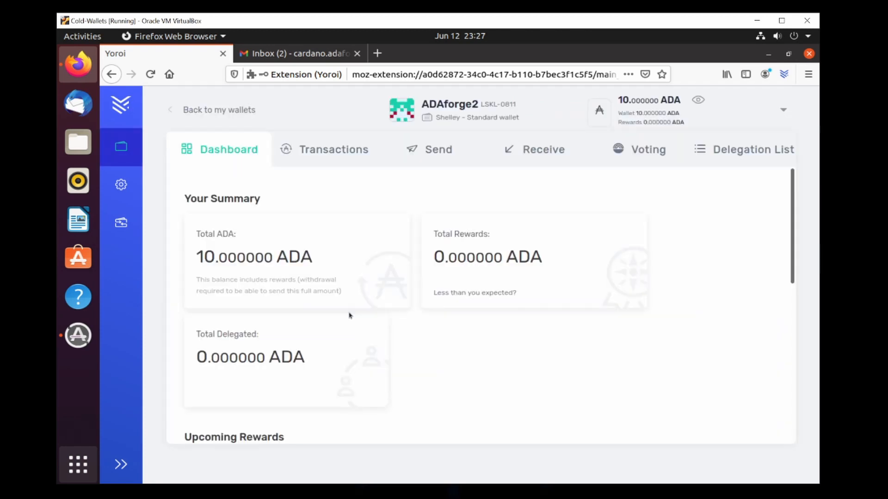
{"action": "left_click", "coordinate": [752, 151]}
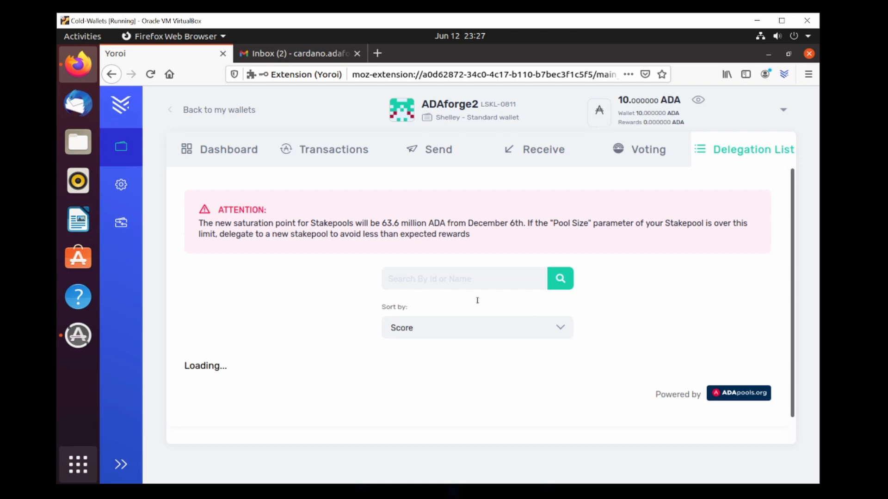
{"action": "scroll", "coordinate": [472, 300], "scroll_direction": "down", "scroll_amount": 2}
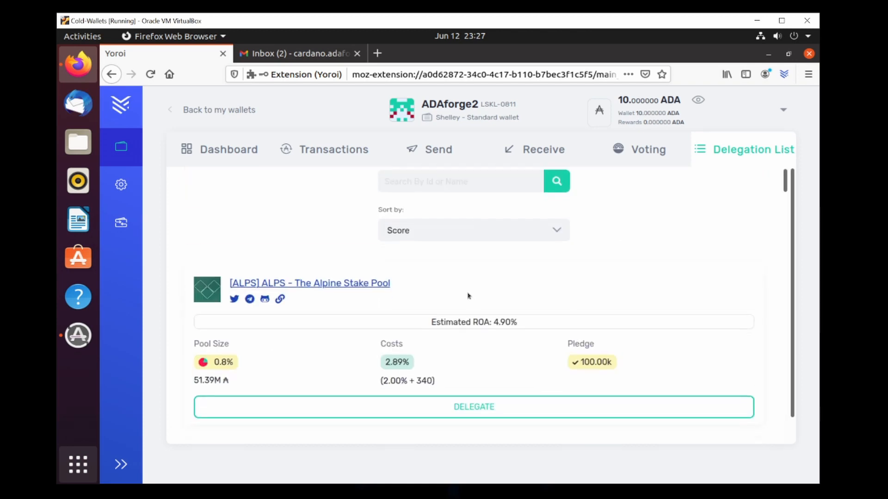
{"action": "scroll", "coordinate": [462, 290], "scroll_direction": "up", "scroll_amount": 2}
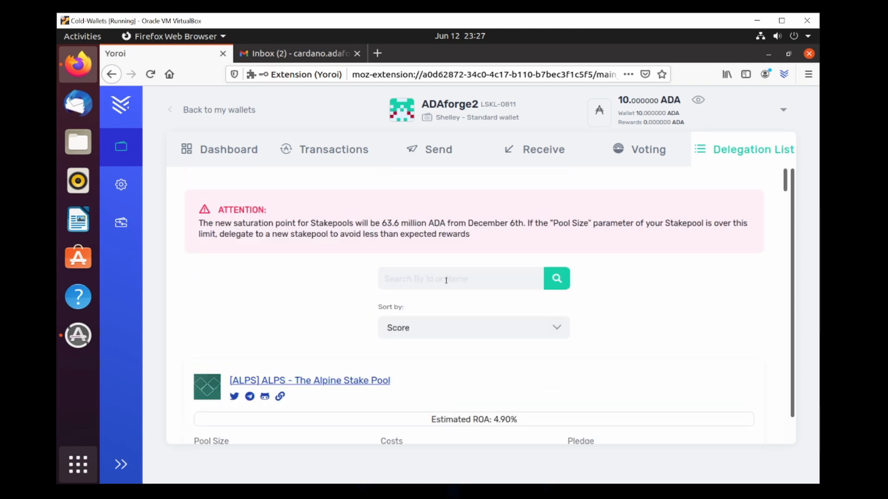
{"action": "scroll", "coordinate": [521, 283], "scroll_direction": "down", "scroll_amount": 4}
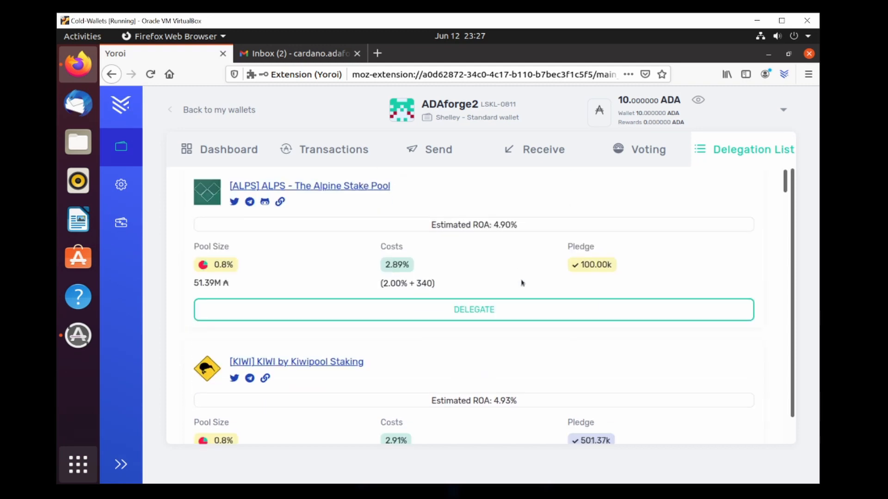
{"action": "scroll", "coordinate": [521, 283], "scroll_direction": "down", "scroll_amount": 3}
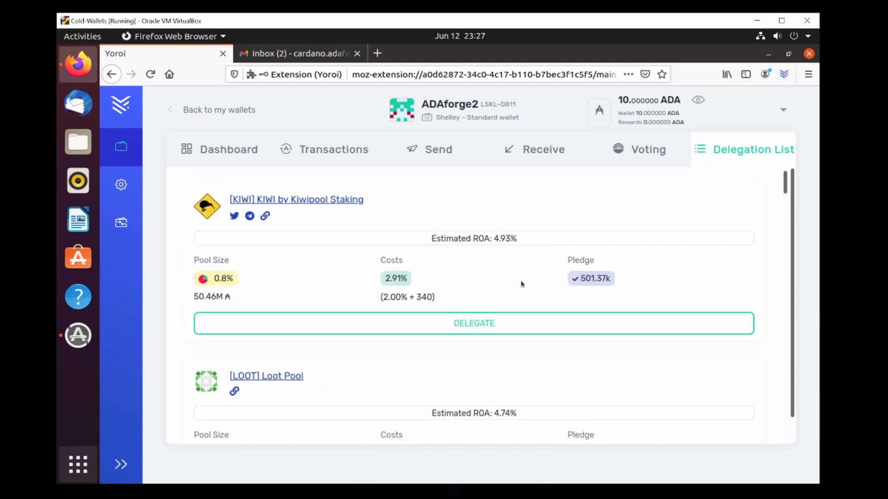
{"action": "scroll", "coordinate": [522, 284], "scroll_direction": "up", "scroll_amount": 7}
{"action": "type", "text": "coco"}
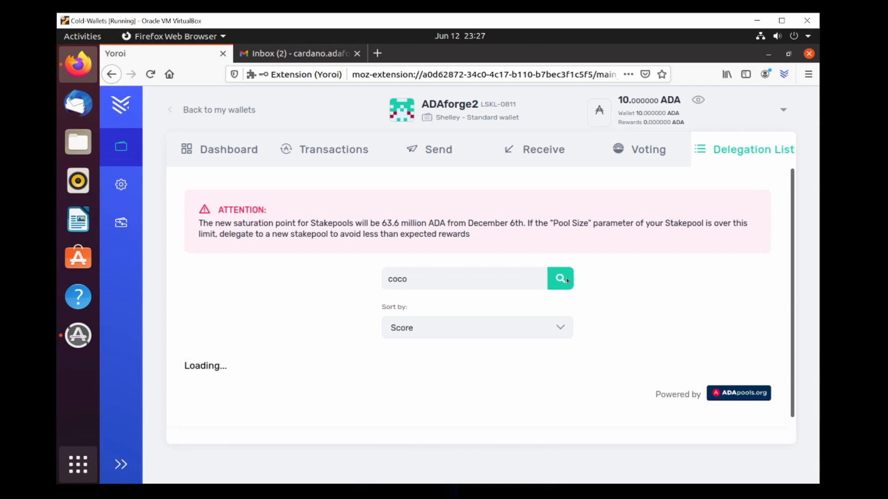
{"action": "scroll", "coordinate": [314, 319], "scroll_direction": "down", "scroll_amount": 3}
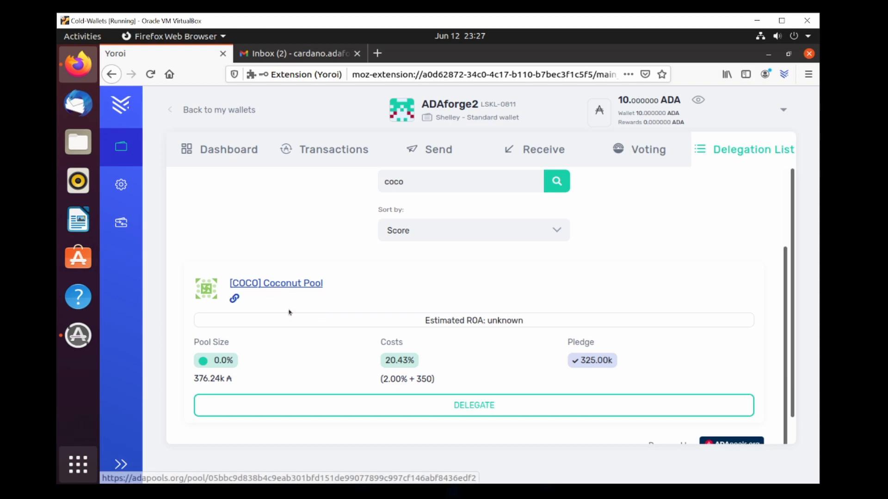
- View the [COCO] Coconut Pool page on ADApools.org, then return to Yoroi and choose that pool for ADAforge2's delegation
{"action": "left_click", "coordinate": [276, 284]}
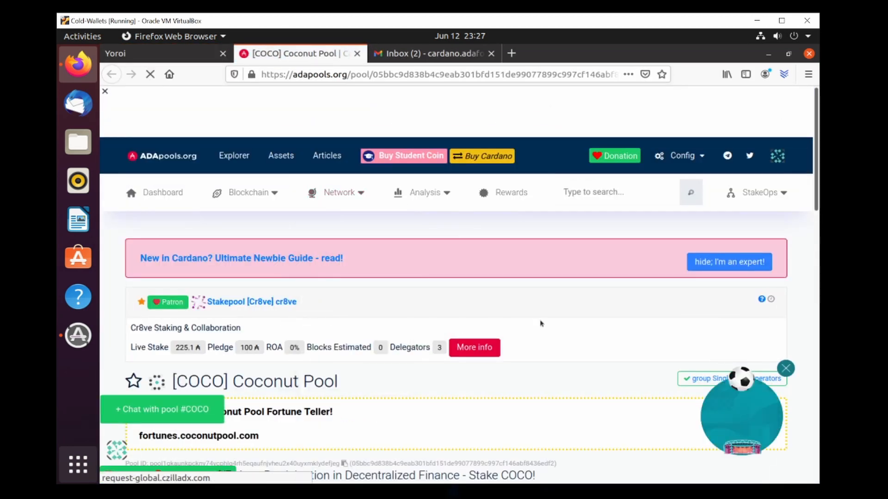
{"action": "left_click", "coordinate": [177, 56]}
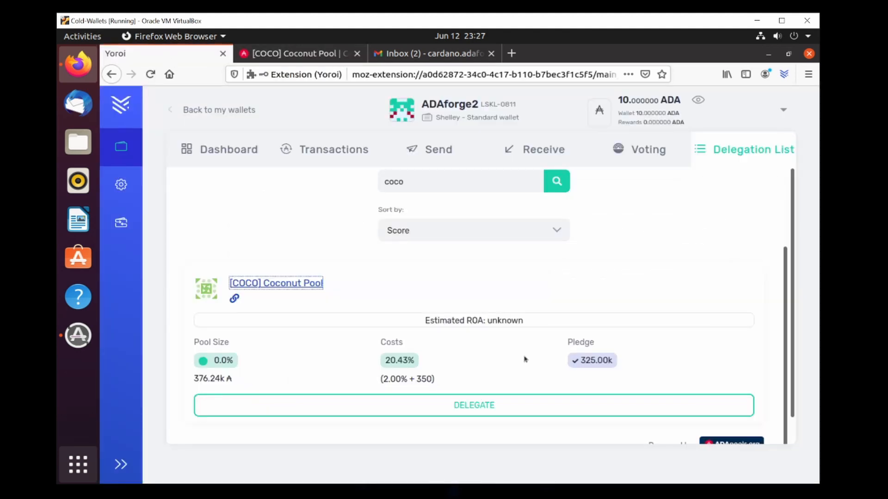
{"action": "scroll", "coordinate": [489, 357], "scroll_direction": "down", "scroll_amount": 1}
{"action": "left_click", "coordinate": [465, 397]}
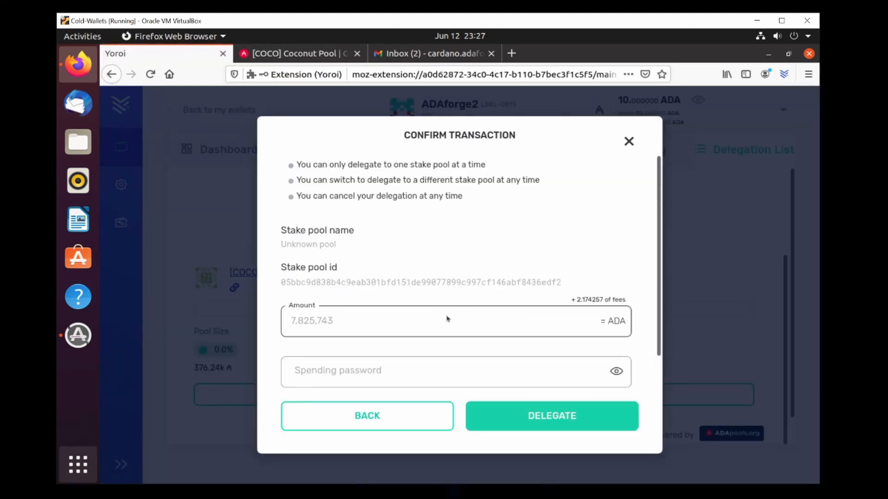
- Enter the spending password and confirm ADAforge2's delegation to Coconut Pool, resubmitting the password if needed
{"action": "left_click", "coordinate": [378, 373]}
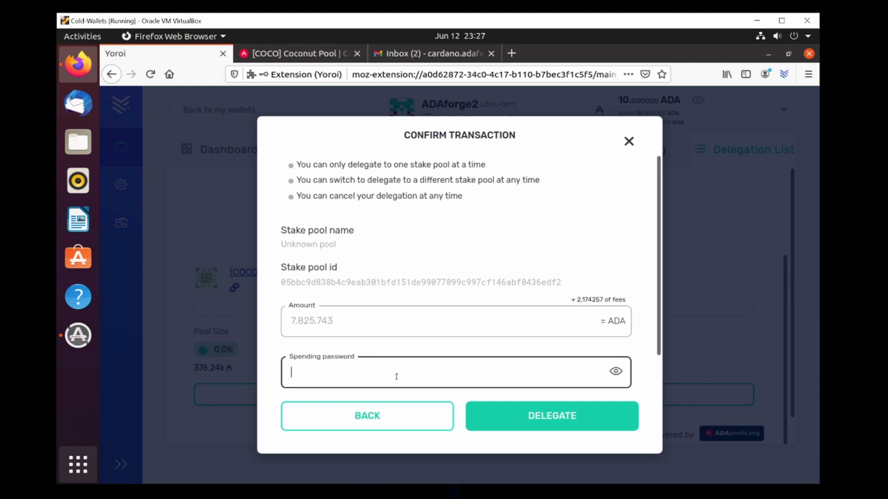
{"action": "key", "text": "ctrl+v"}
{"action": "type", "text": "*"}
{"action": "left_click", "coordinate": [555, 418]}
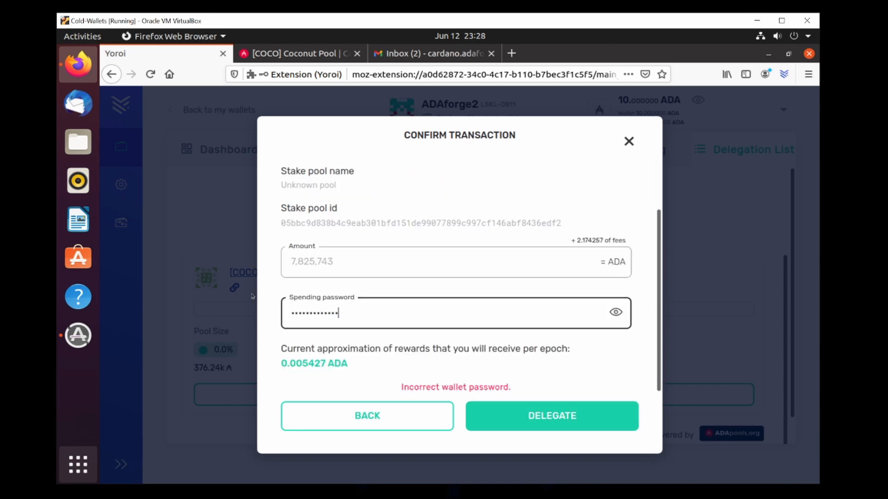
{"action": "left_click", "coordinate": [539, 415]}
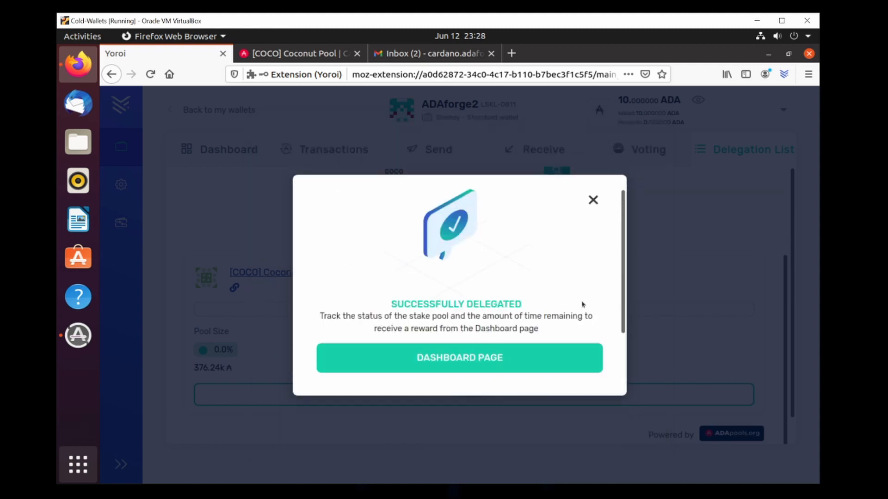
- Check ADAforge2's delegation in its transaction history, dashboard summary, upcoming rewards and delegated stake pool
{"action": "left_click", "coordinate": [520, 358]}
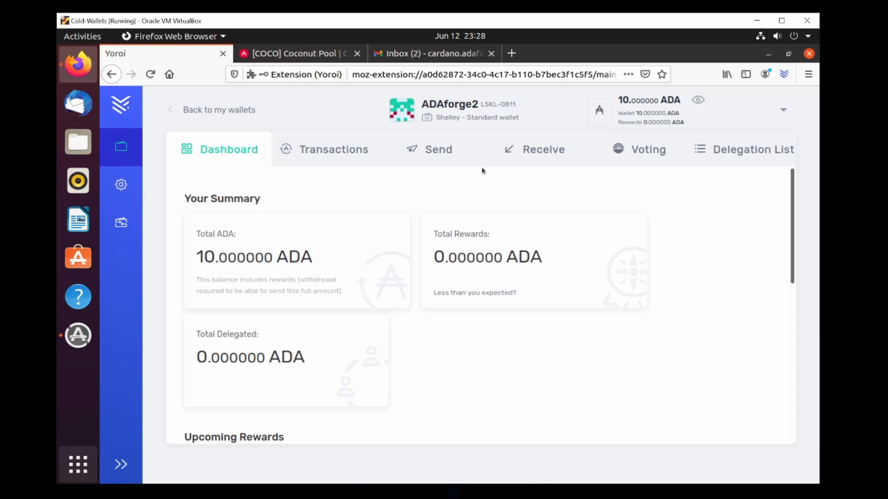
{"action": "left_click", "coordinate": [356, 152]}
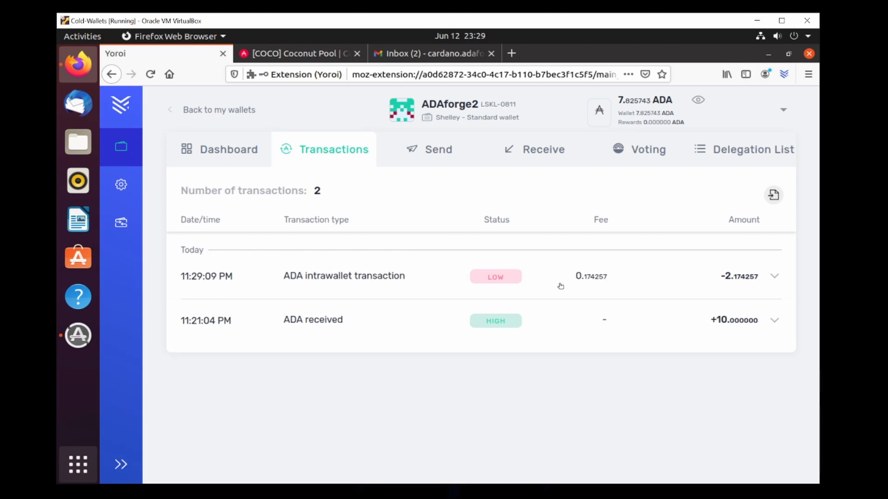
{"action": "left_click", "coordinate": [257, 147]}
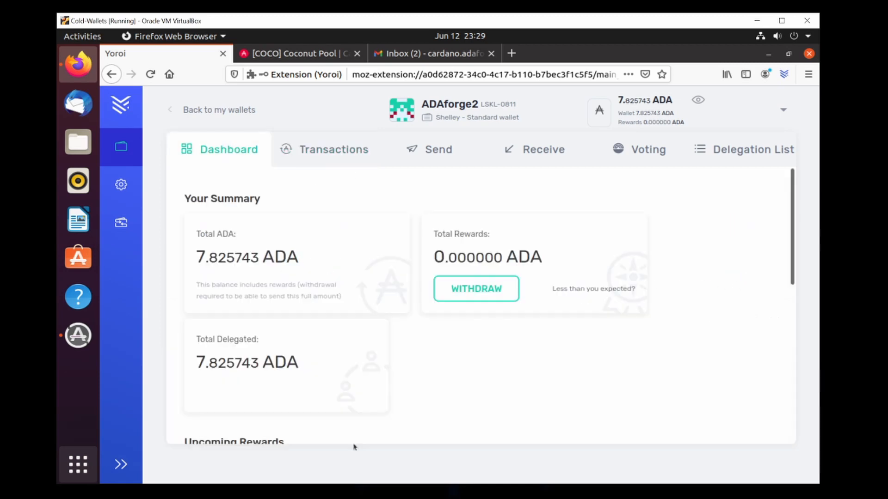
{"action": "scroll", "coordinate": [349, 345], "scroll_direction": "down", "scroll_amount": 5}
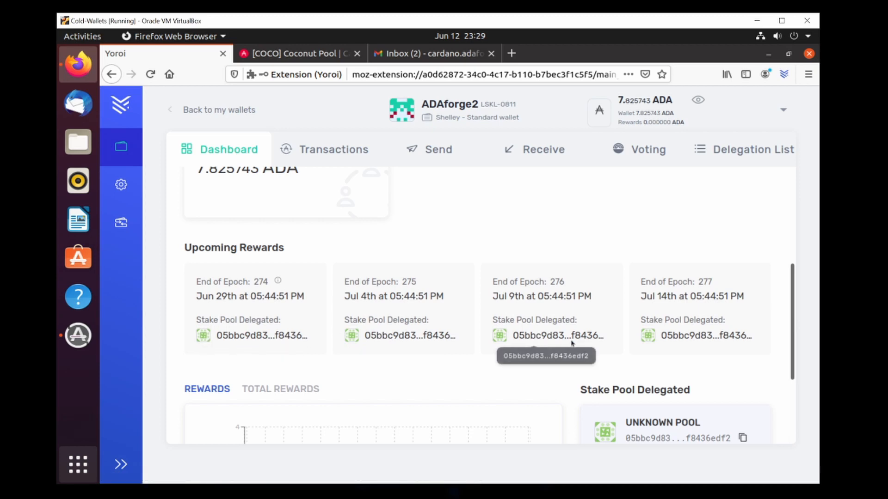
{"action": "scroll", "coordinate": [572, 342], "scroll_direction": "down", "scroll_amount": 2}
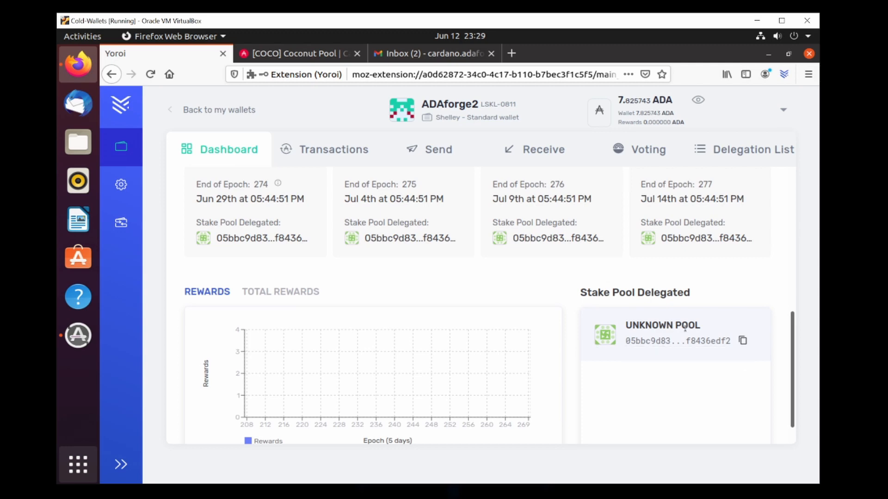
{"action": "scroll", "coordinate": [437, 337], "scroll_direction": "up", "scroll_amount": 3}
{"action": "scroll", "coordinate": [434, 338], "scroll_direction": "up", "scroll_amount": 3}
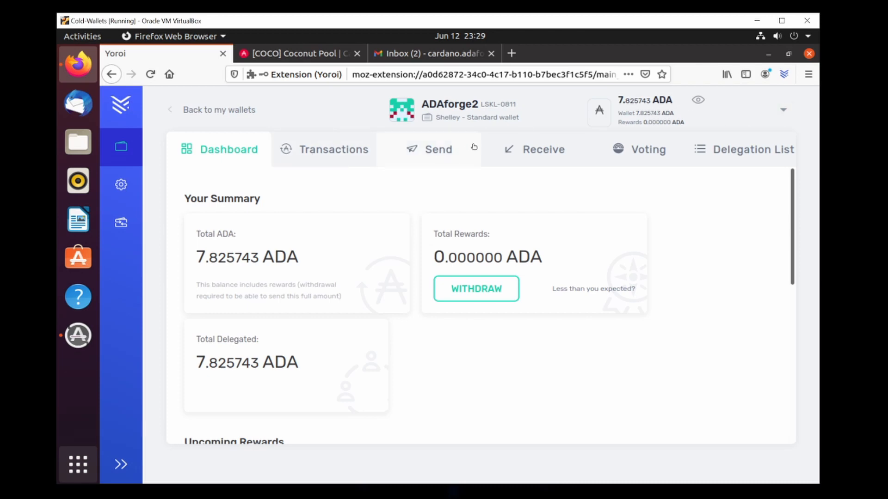
- Compare the delegated totals and upcoming rewards of ADAforge1 and ADAforge2, returning to the wallet list
{"action": "left_click", "coordinate": [186, 111]}
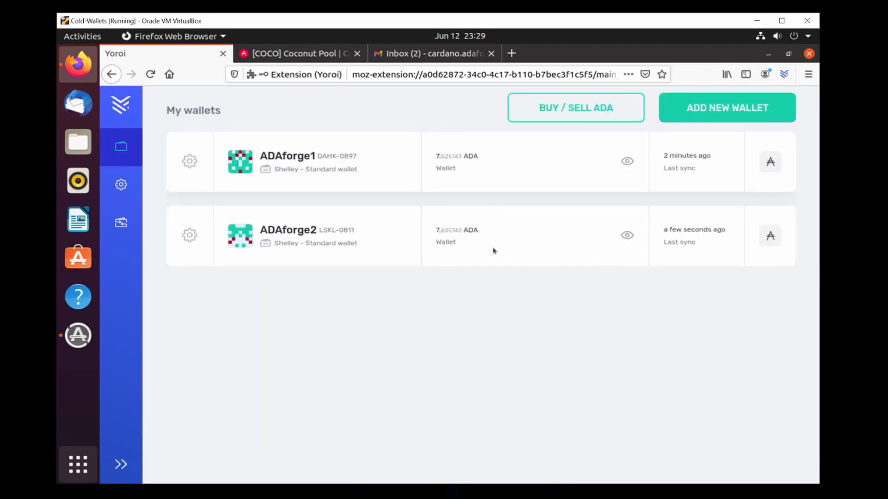
{"action": "left_click", "coordinate": [323, 172]}
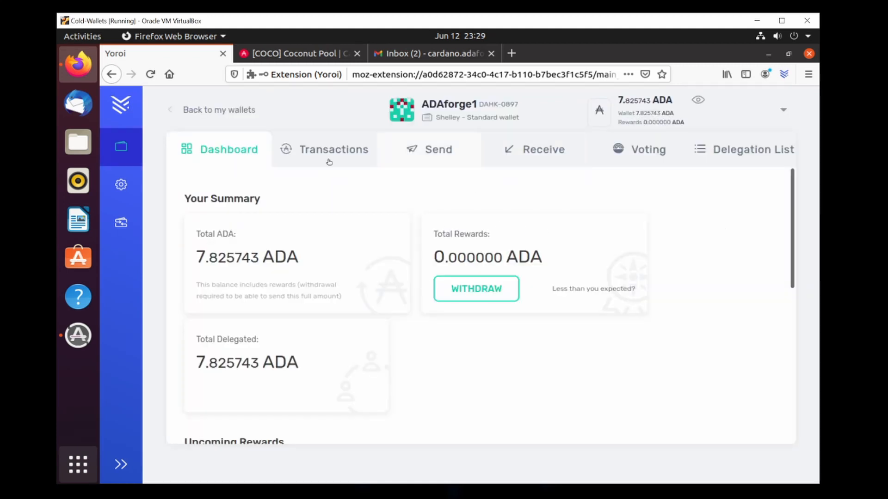
{"action": "scroll", "coordinate": [301, 272], "scroll_direction": "down", "scroll_amount": 3}
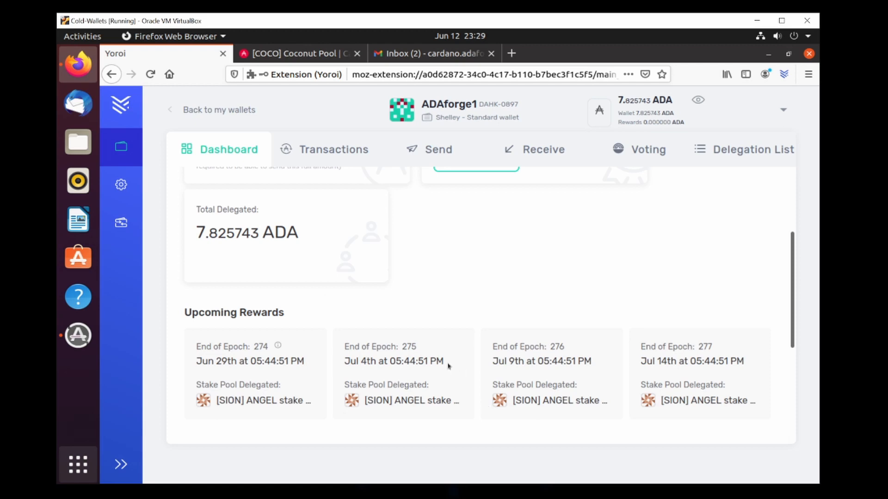
{"action": "scroll", "coordinate": [311, 250], "scroll_direction": "up", "scroll_amount": 3}
{"action": "left_click", "coordinate": [197, 110]}
{"action": "left_click", "coordinate": [281, 236]}
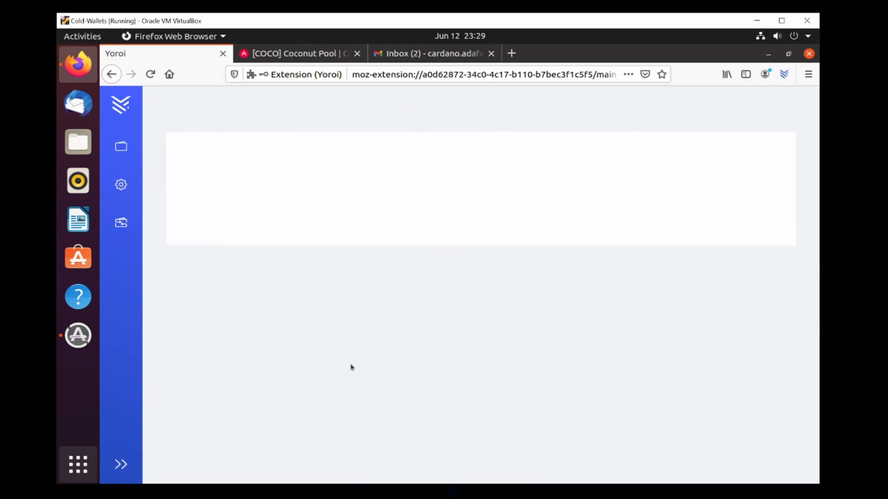
{"action": "scroll", "coordinate": [266, 268], "scroll_direction": "down", "scroll_amount": 3}
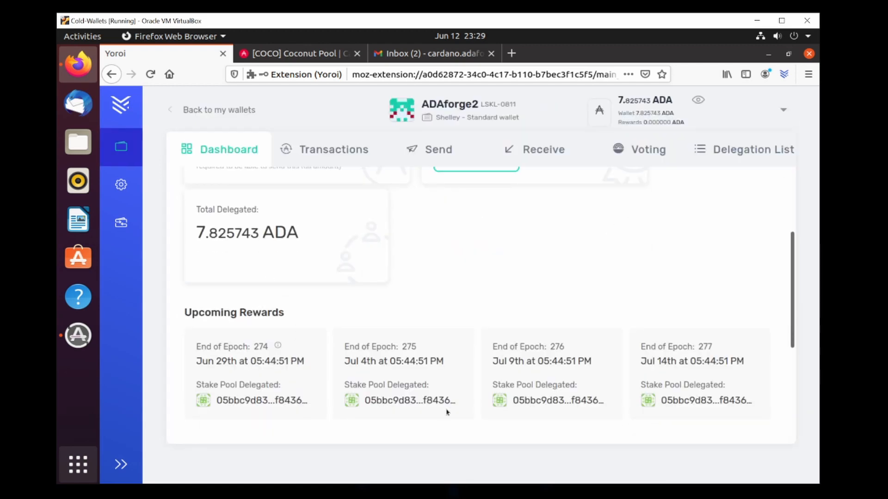
{"action": "scroll", "coordinate": [351, 222], "scroll_direction": "up", "scroll_amount": 3}
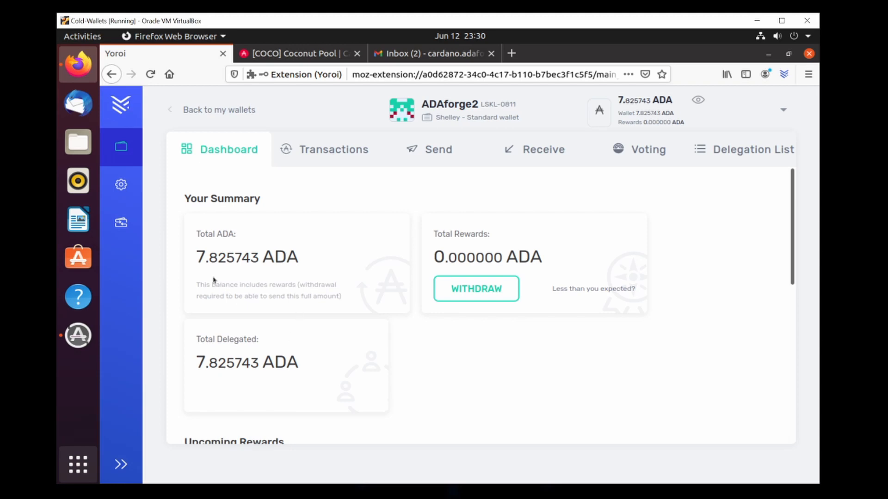
{"action": "left_click", "coordinate": [186, 110]}
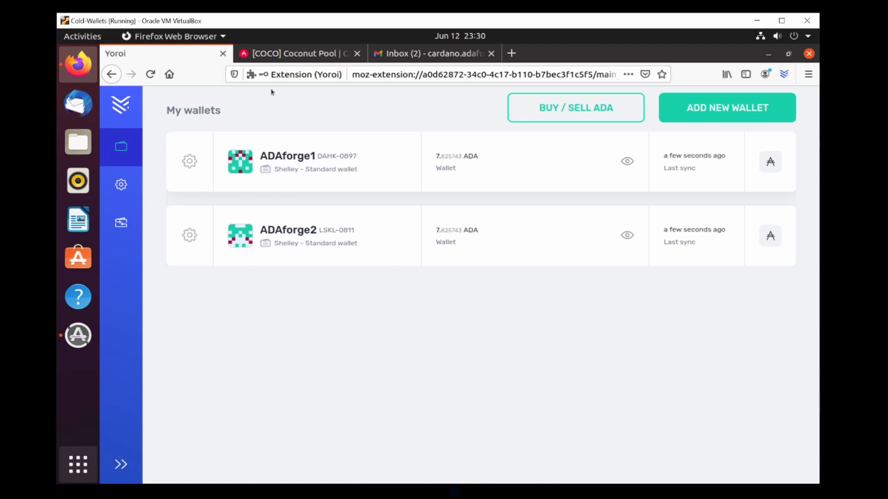
- Close Firefox with all its open tabs and dismiss the Software Updater without installing the updates
{"action": "left_click", "coordinate": [808, 54]}
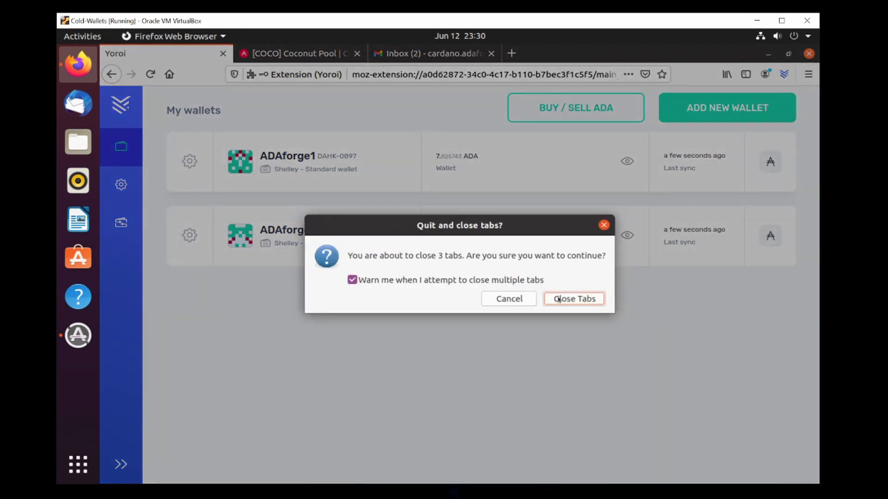
{"action": "left_click", "coordinate": [559, 300]}
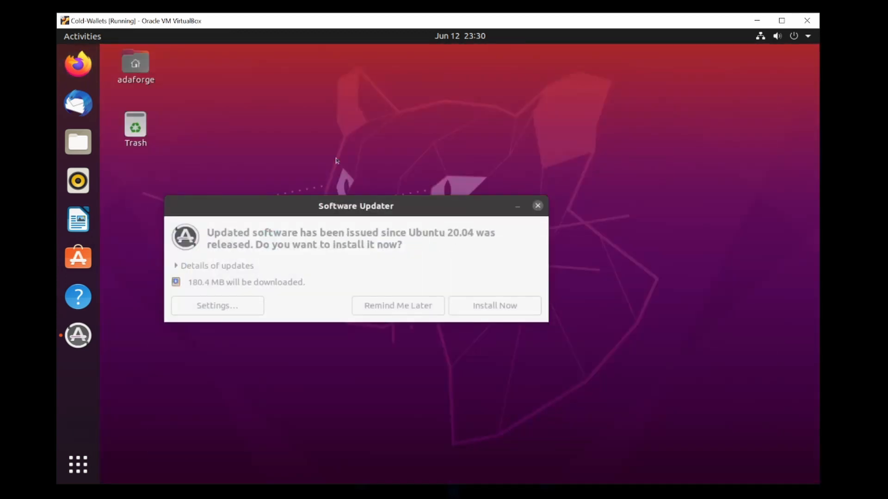
{"action": "left_click", "coordinate": [538, 206]}
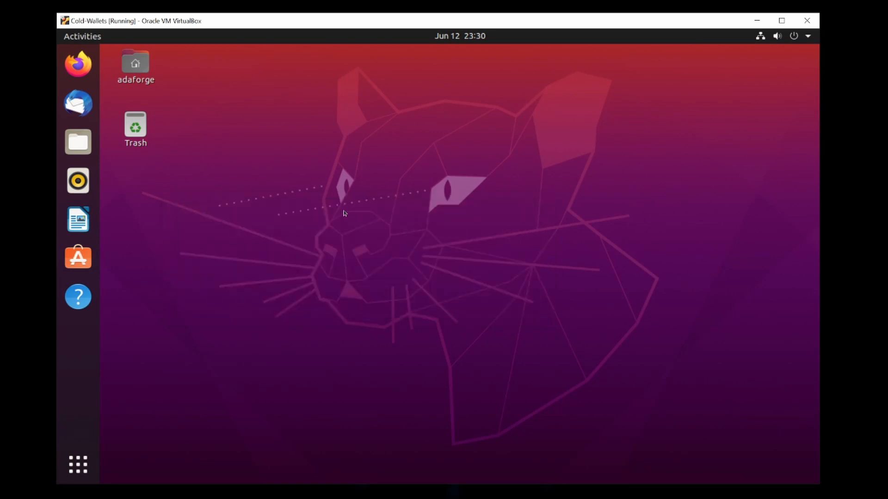
- Power off the Ubuntu system in the Cold-Wallets virtual machine and close VirtualBox Manager
{"action": "left_click", "coordinate": [794, 36]}
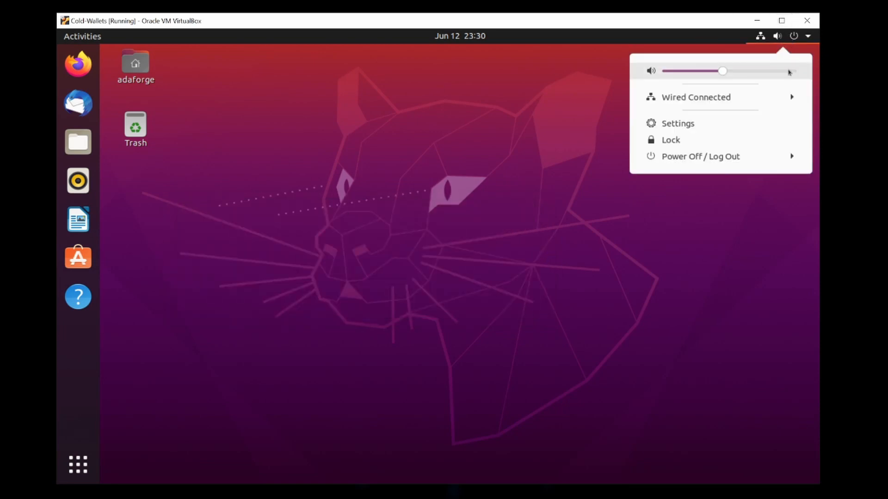
{"action": "left_click", "coordinate": [738, 161]}
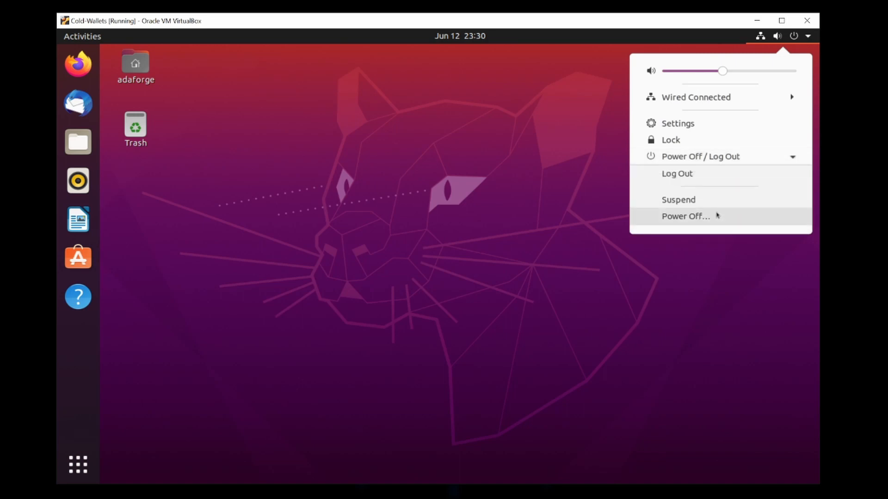
{"action": "left_click", "coordinate": [717, 216]}
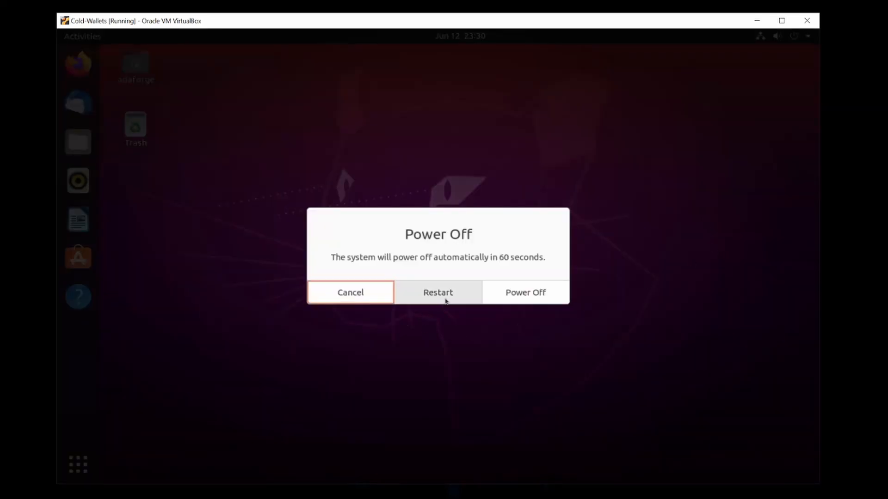
{"action": "left_click", "coordinate": [517, 299]}
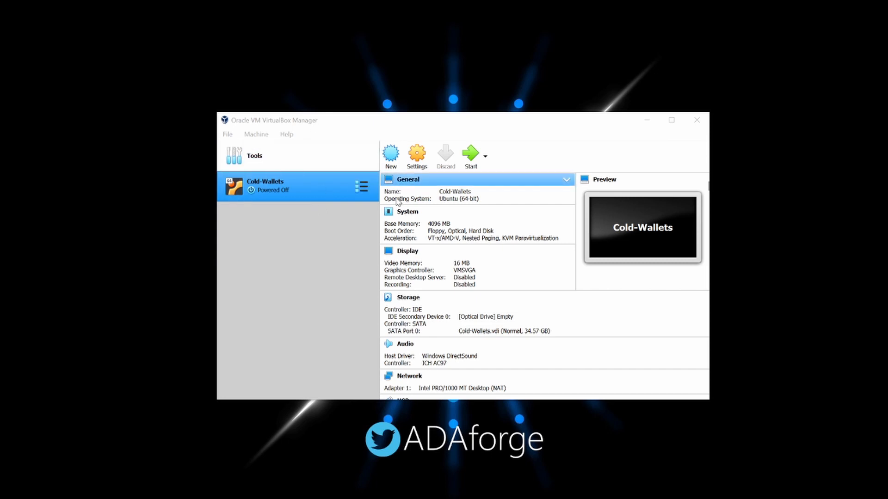
{"action": "left_click", "coordinate": [697, 120]}
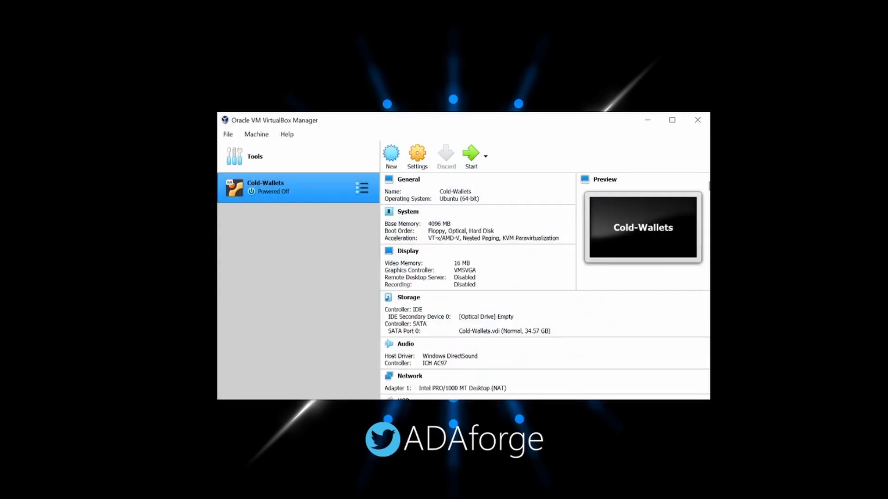
- Start the Cold-Wallets virtual machine in Scale mode and log in to Ubuntu with the account password
{"action": "double_click", "coordinate": [233, 186]}
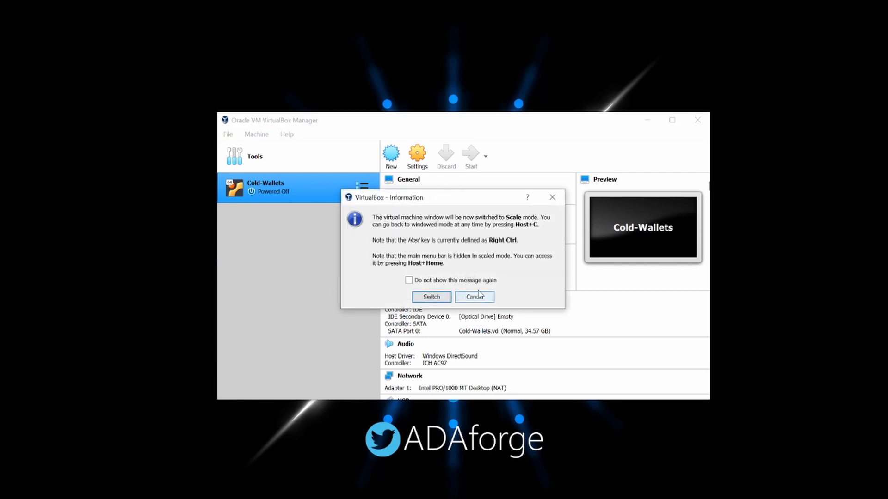
{"action": "left_click", "coordinate": [435, 298]}
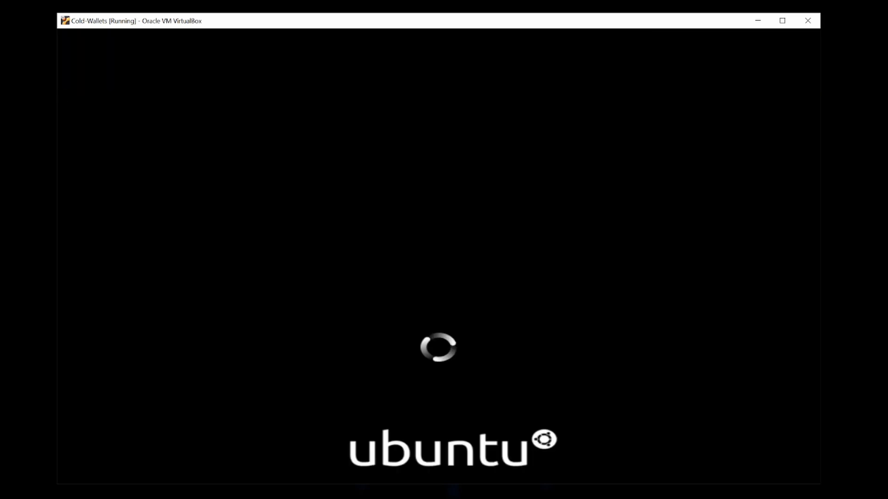
{"action": "type", "text": "************"}
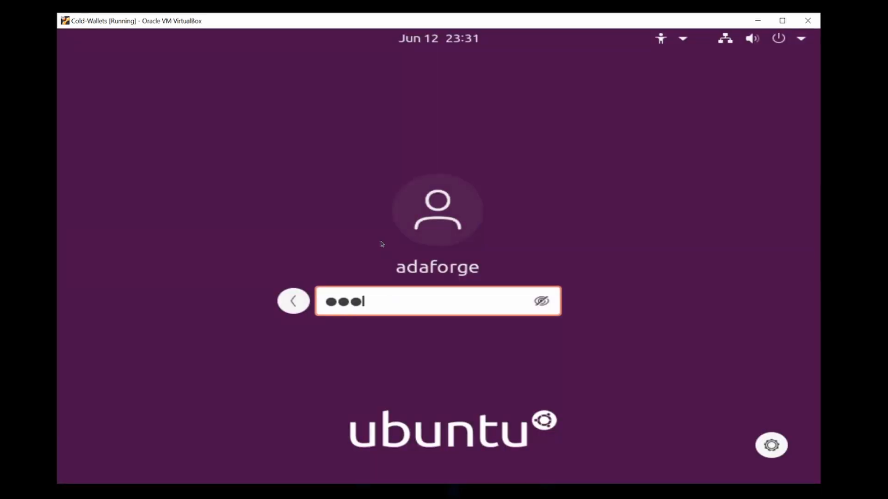
{"action": "type", "text": "*"}
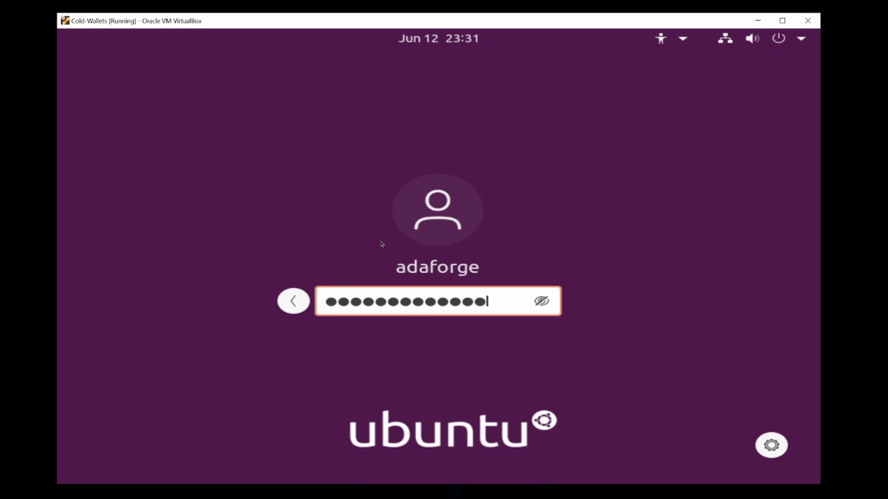
{"action": "key", "text": "Return"}
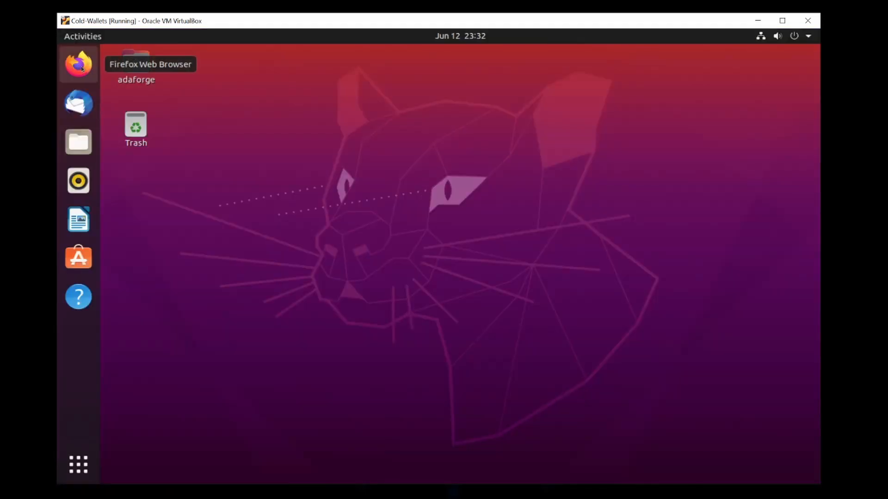
- Launch Firefox in the virtual machine and open the ADAforge1 wallet dashboard in the Yoroi extension
{"action": "left_click", "coordinate": [79, 64]}
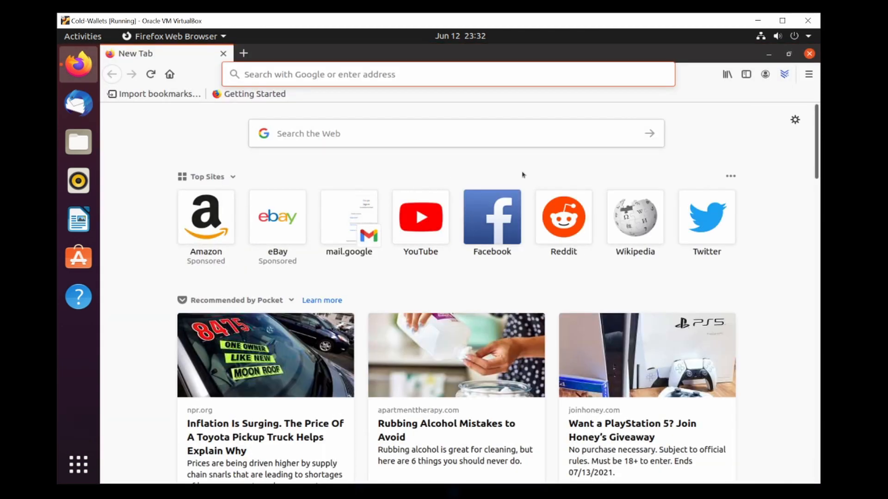
{"action": "left_click", "coordinate": [784, 74]}
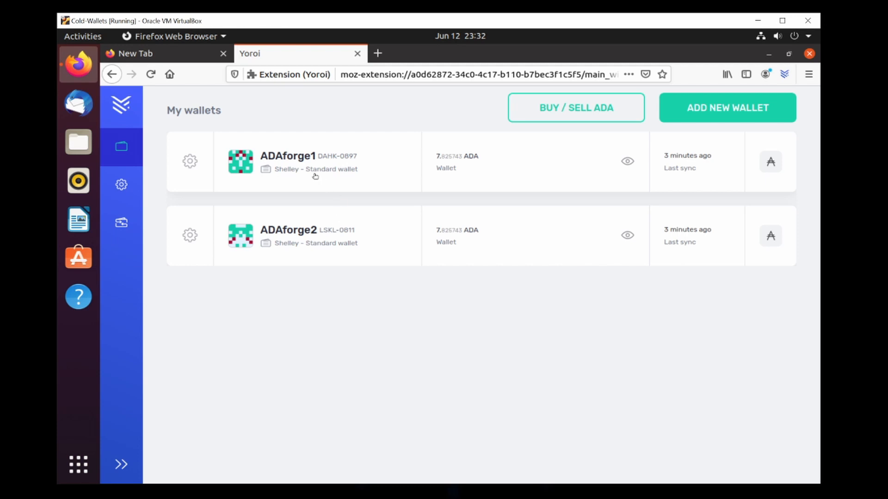
{"action": "left_click", "coordinate": [297, 159]}
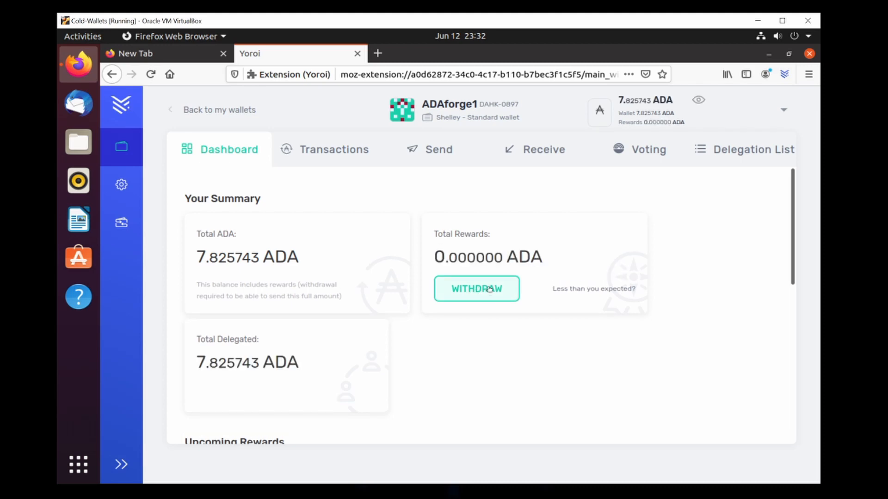
- Review the staking key deregistration options and warning for withdrawing ADAforge1's rewards, closing the dialog without withdrawing
{"action": "left_click", "coordinate": [462, 296]}
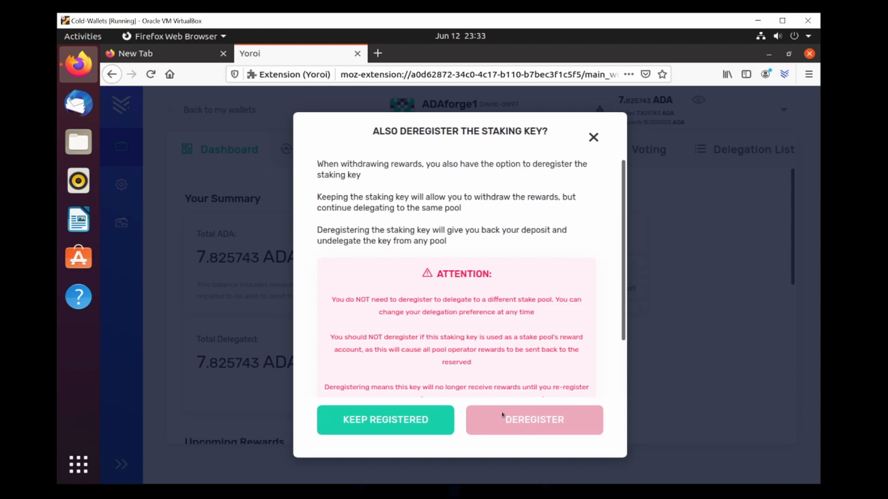
{"action": "left_click_drag", "start_coordinate": [340, 300], "coordinate": [595, 365]}
{"action": "left_click", "coordinate": [591, 368]}
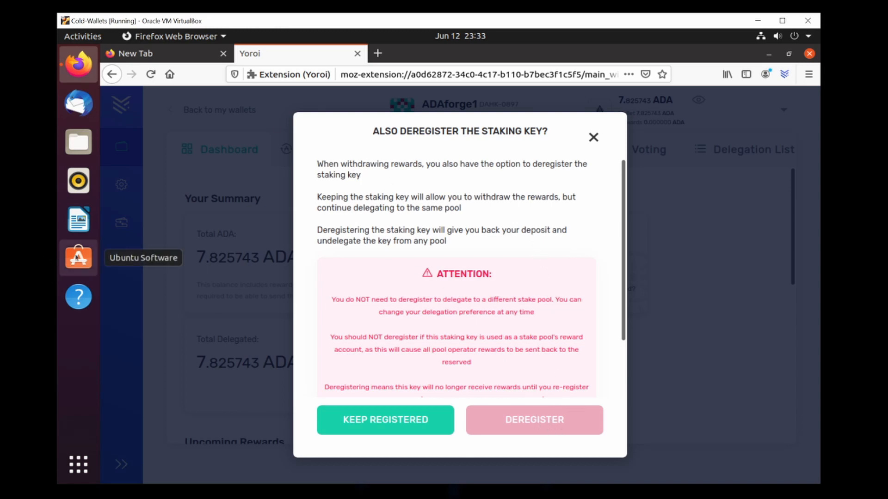
{"action": "left_click", "coordinate": [594, 138]}
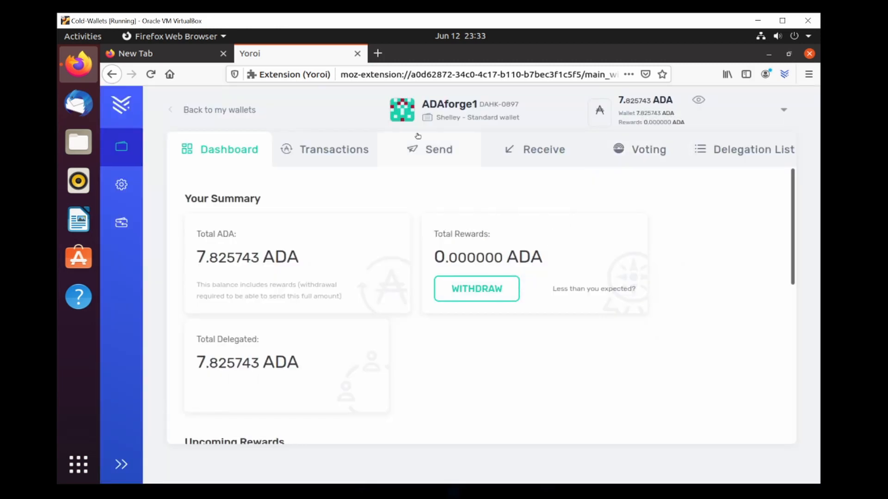